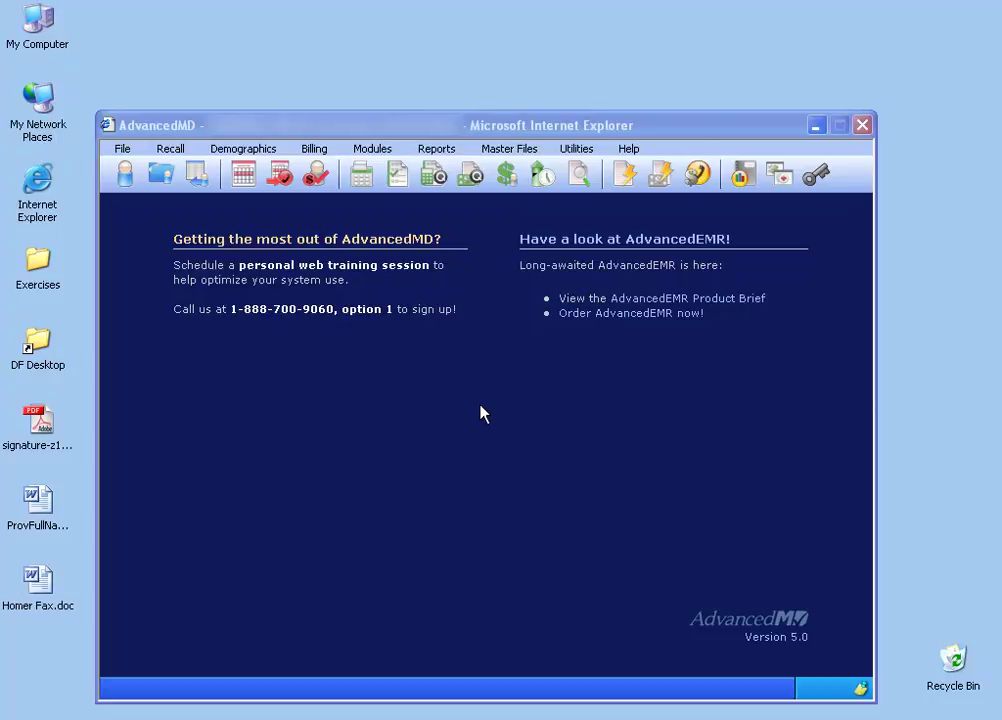
# Step: Create a new blank patient document template (Template_P.doc) from Master Files > Patient Document Templates
pyautogui.click(509, 148)
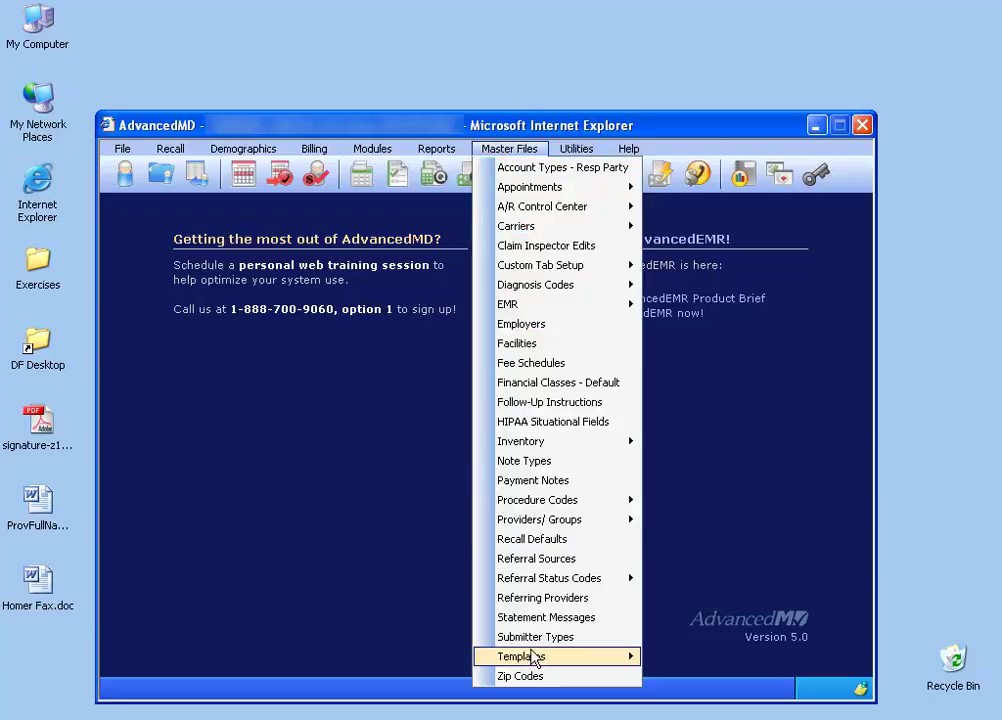
pyautogui.moveTo(537, 658)
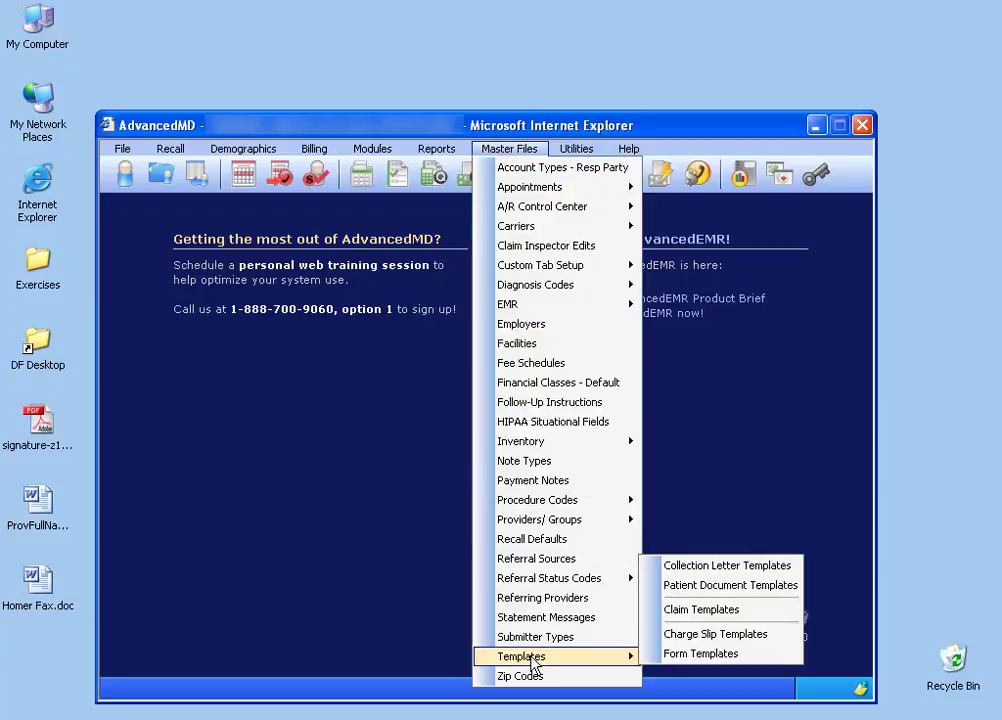
pyautogui.click(742, 592)
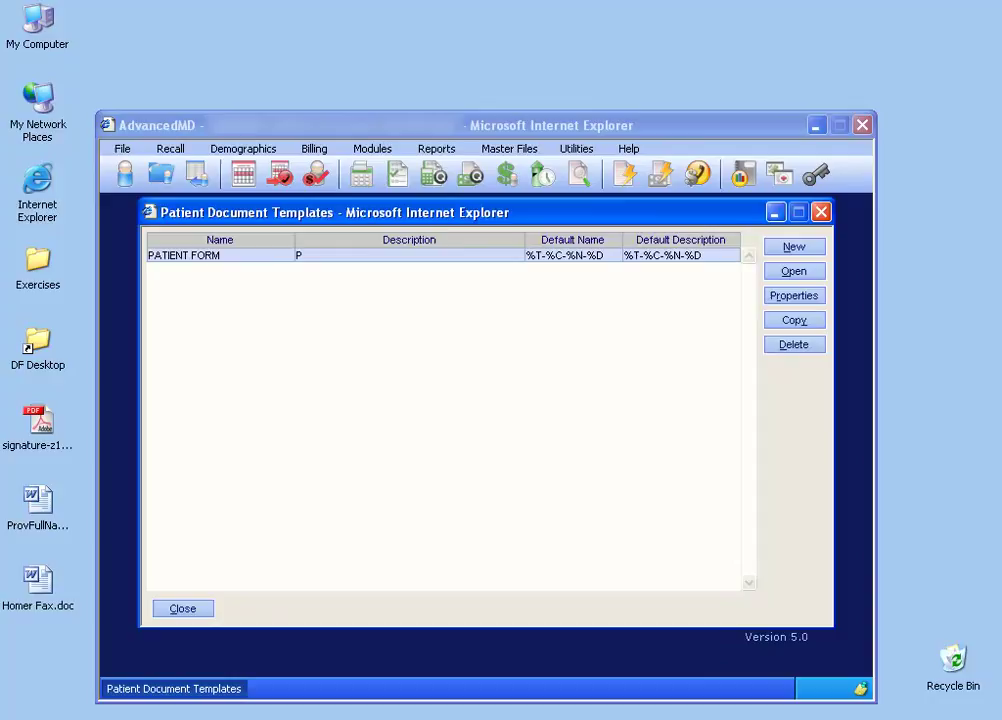
pyautogui.click(795, 248)
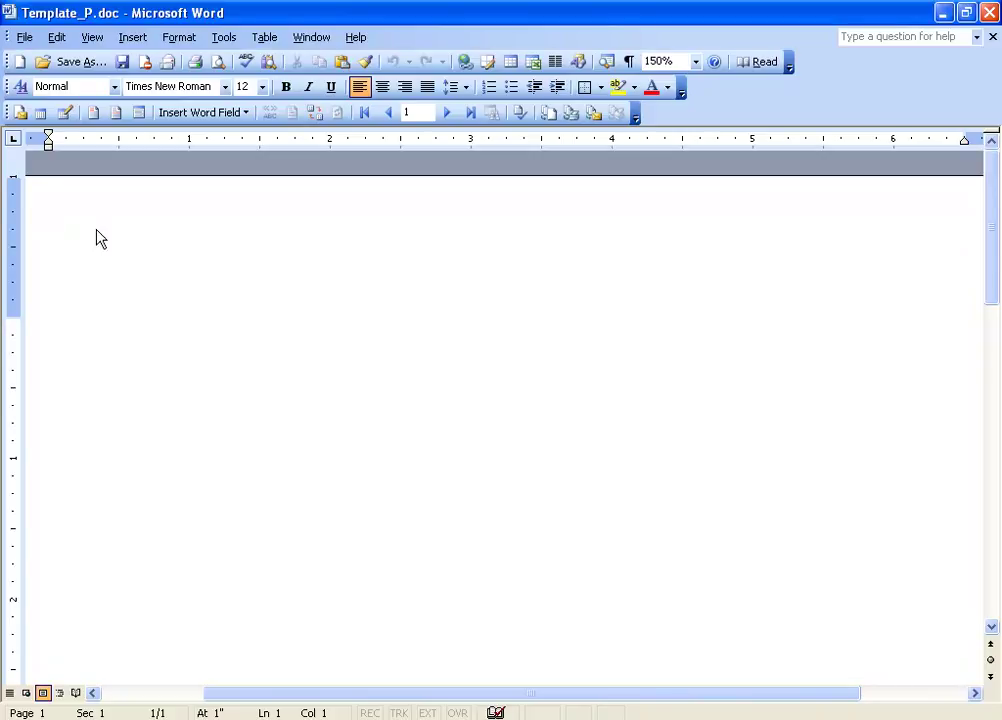
# Step: Zoom the document to Page Width and right-align the letter's first line
pyautogui.click(696, 62)
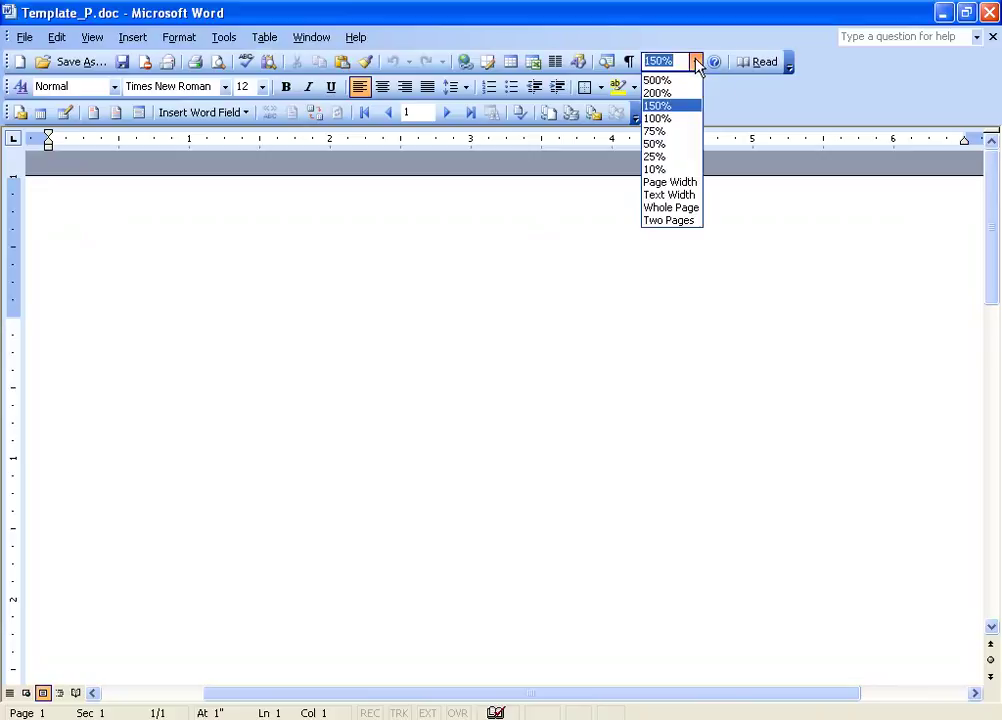
pyautogui.click(693, 183)
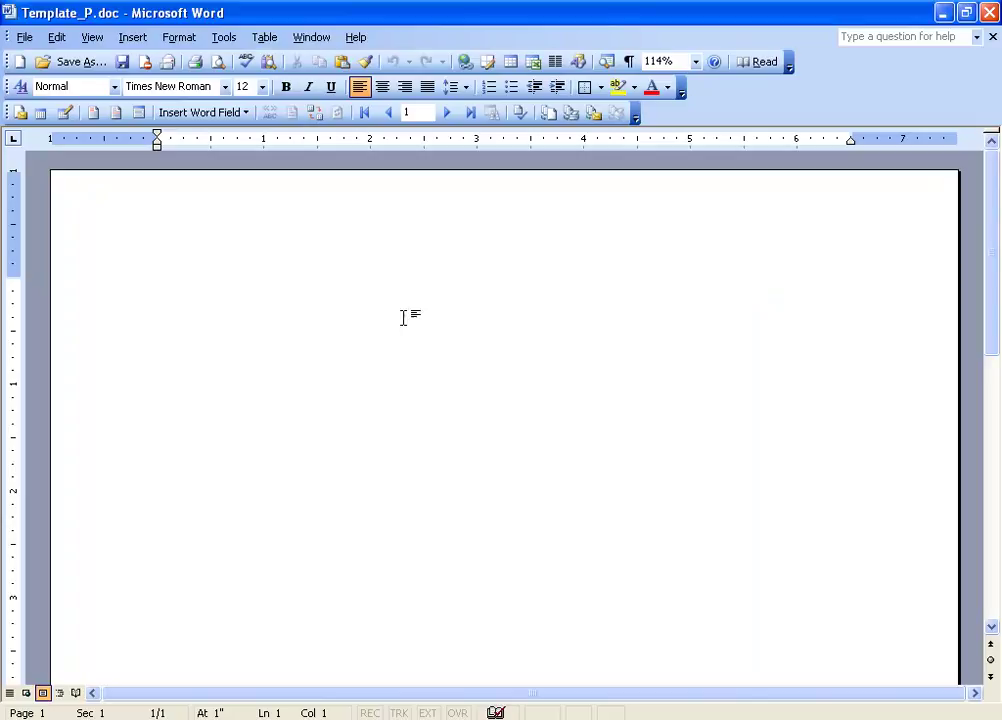
pyautogui.click(405, 90)
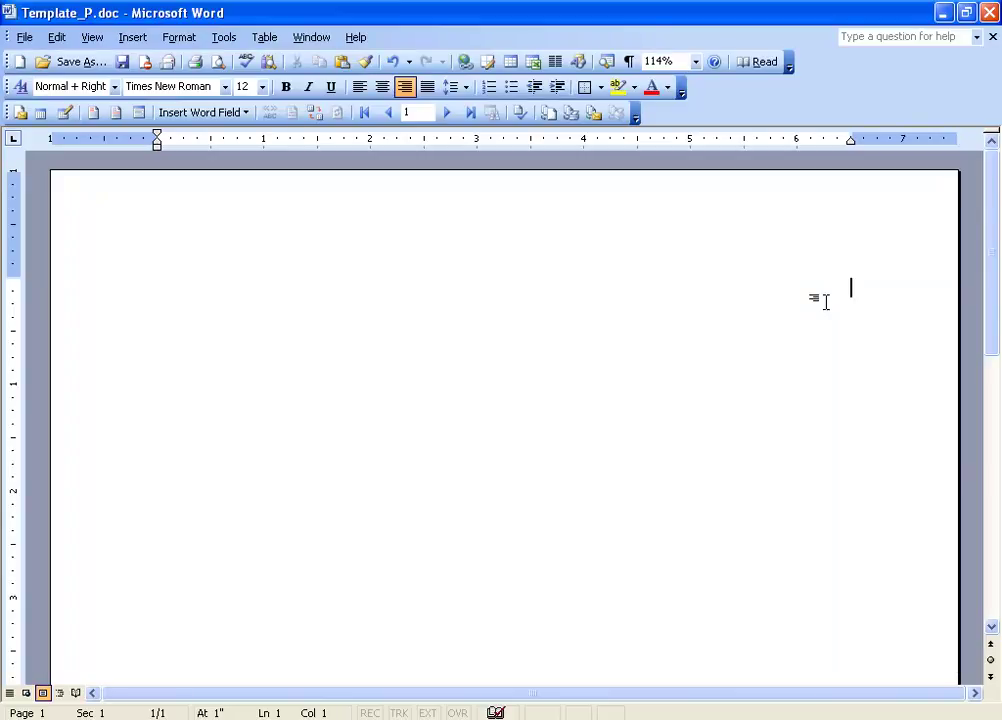
# Step: Insert the «ProvFullName» merge field from the Select Merge Field list on the top line
pyautogui.hotkey('alt', 'shift', 'f')
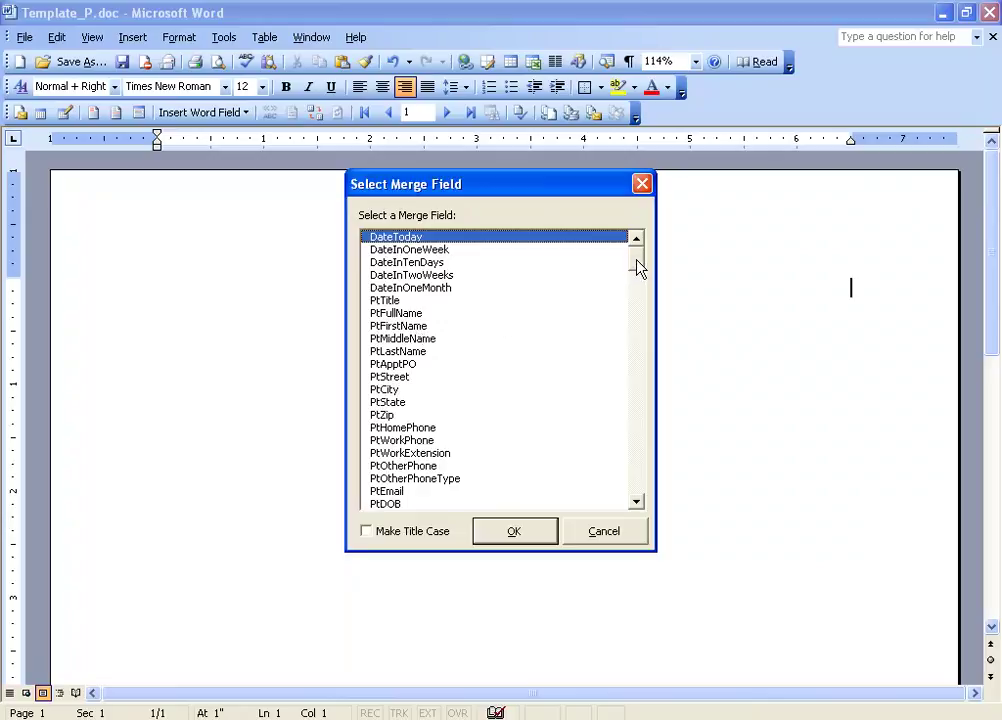
pyautogui.moveTo(639, 268); pyautogui.dragTo(637, 315)
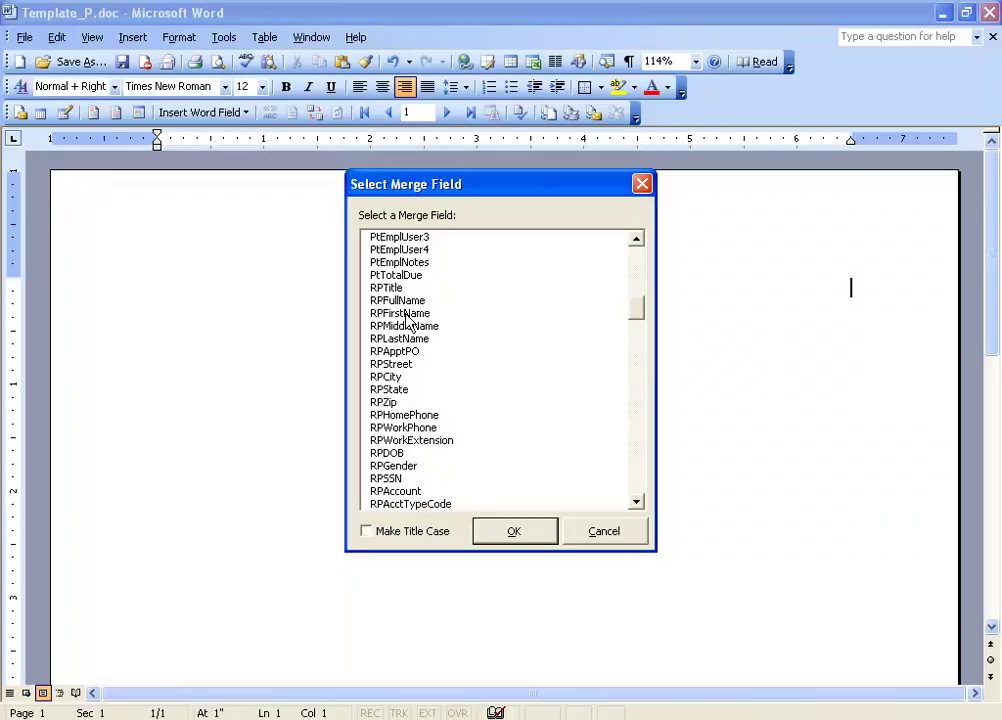
pyautogui.moveTo(636, 316); pyautogui.dragTo(636, 342)
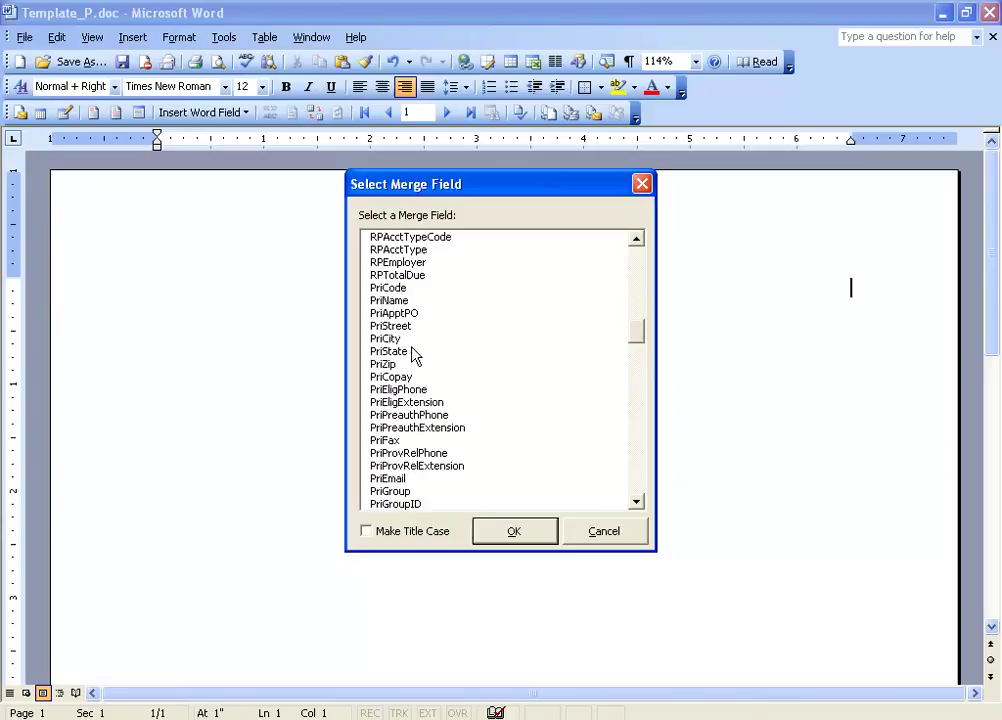
pyautogui.moveTo(640, 335); pyautogui.dragTo(638, 450)
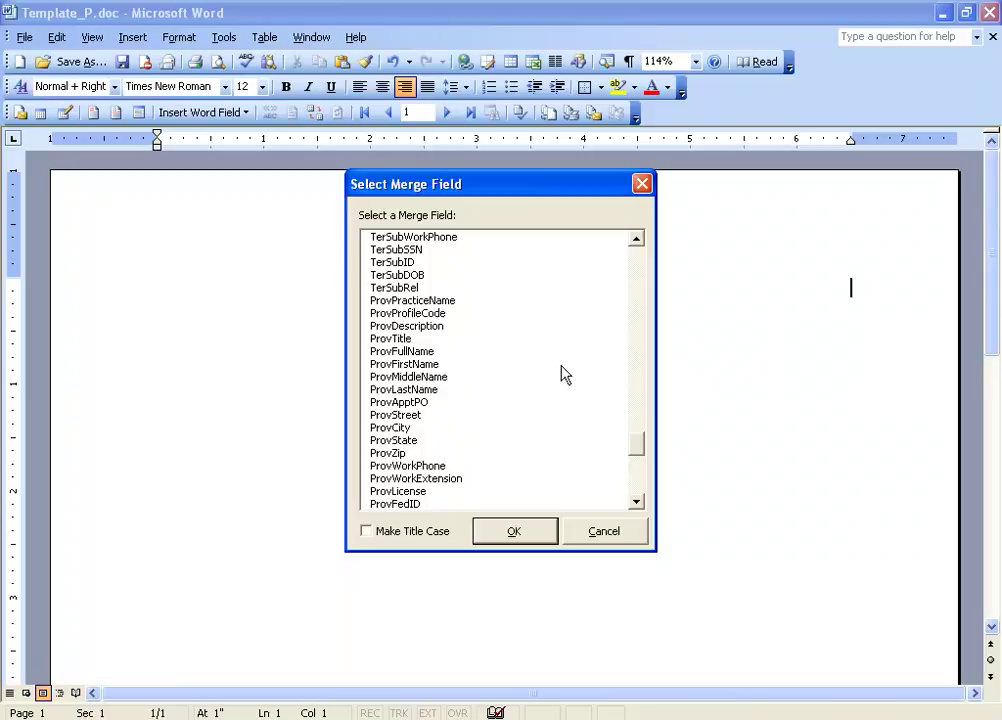
pyautogui.moveTo(634, 445); pyautogui.dragTo(590, 453)
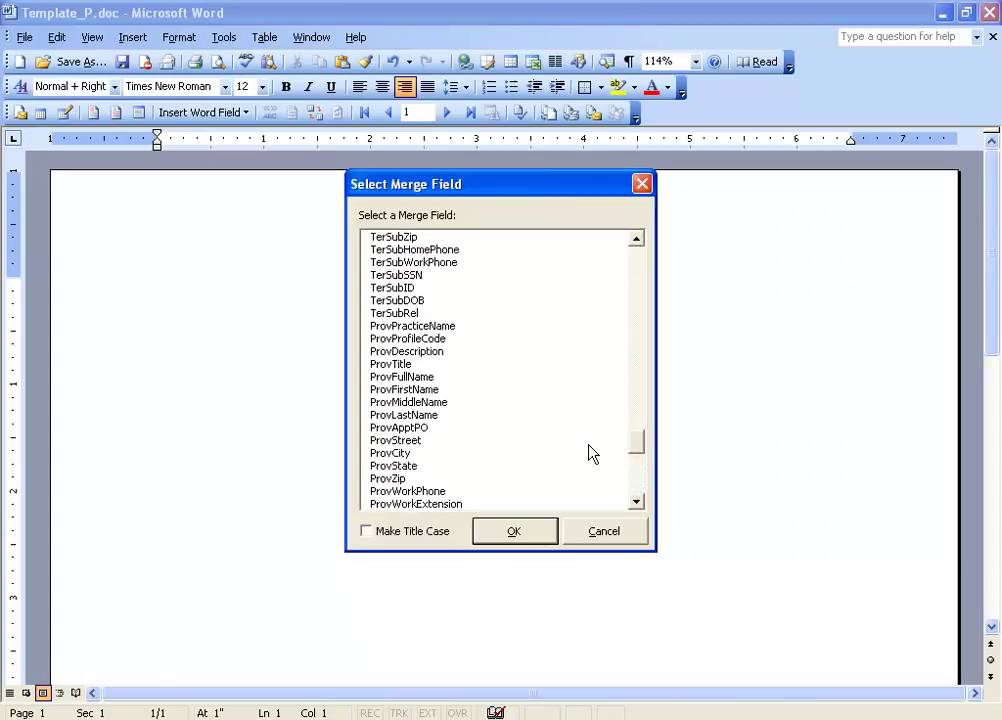
pyautogui.doubleClick(410, 378)
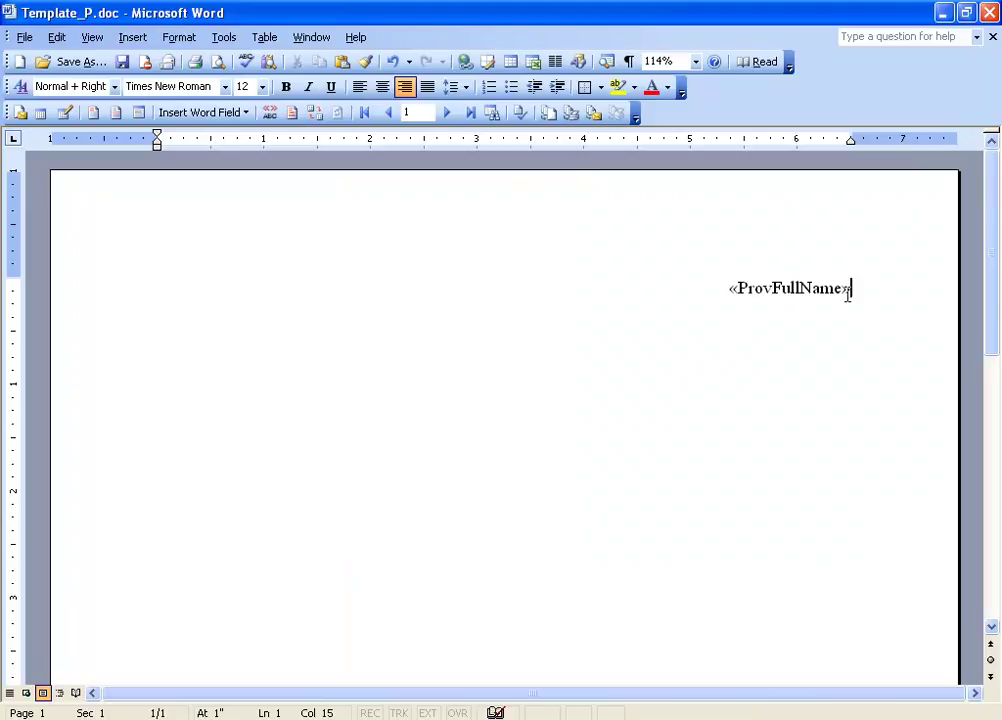
# Step: Add a «ProvStreet» merge field line below the provider name
pyautogui.press('Return')
pyautogui.hotkey('ctrl', 'shift', 'm')
pyautogui.moveTo(637, 257); pyautogui.dragTo(635, 445)
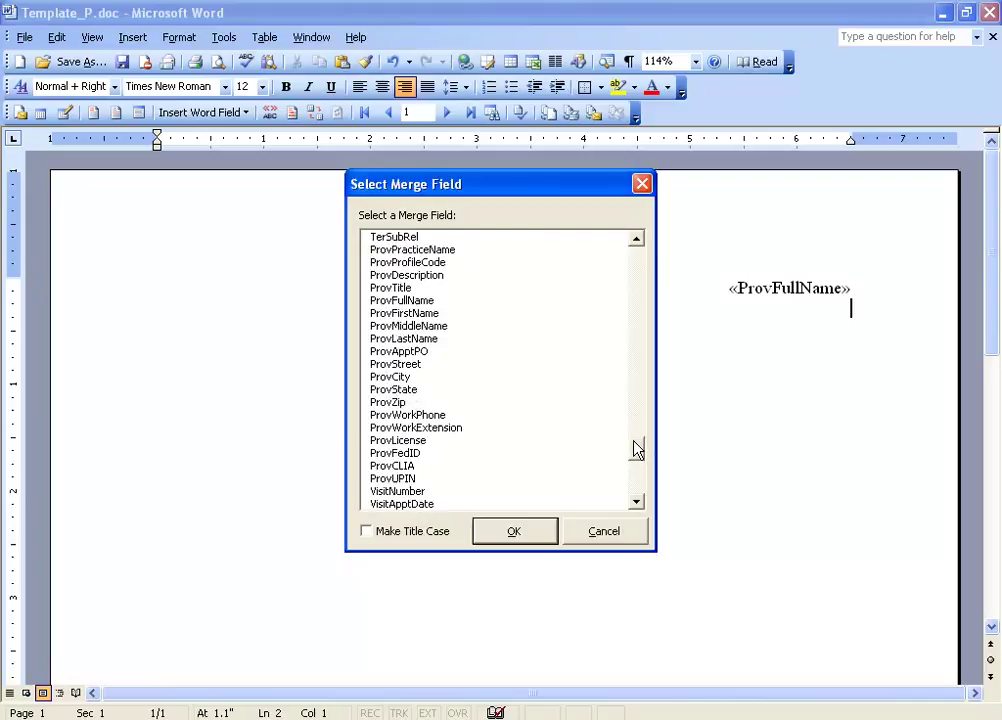
pyautogui.doubleClick(405, 365)
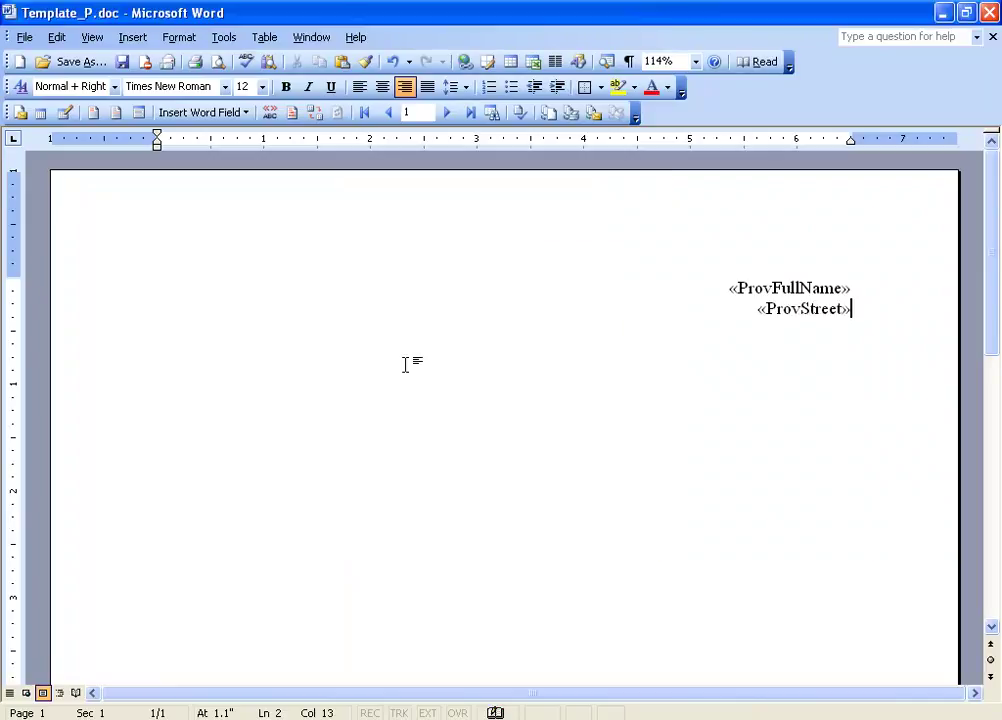
# Step: Add a «ProvCity», «ProvState» «ProvZip» line beneath the street
pyautogui.press('Return')
pyautogui.hotkey('alt', 'shift', 'f')
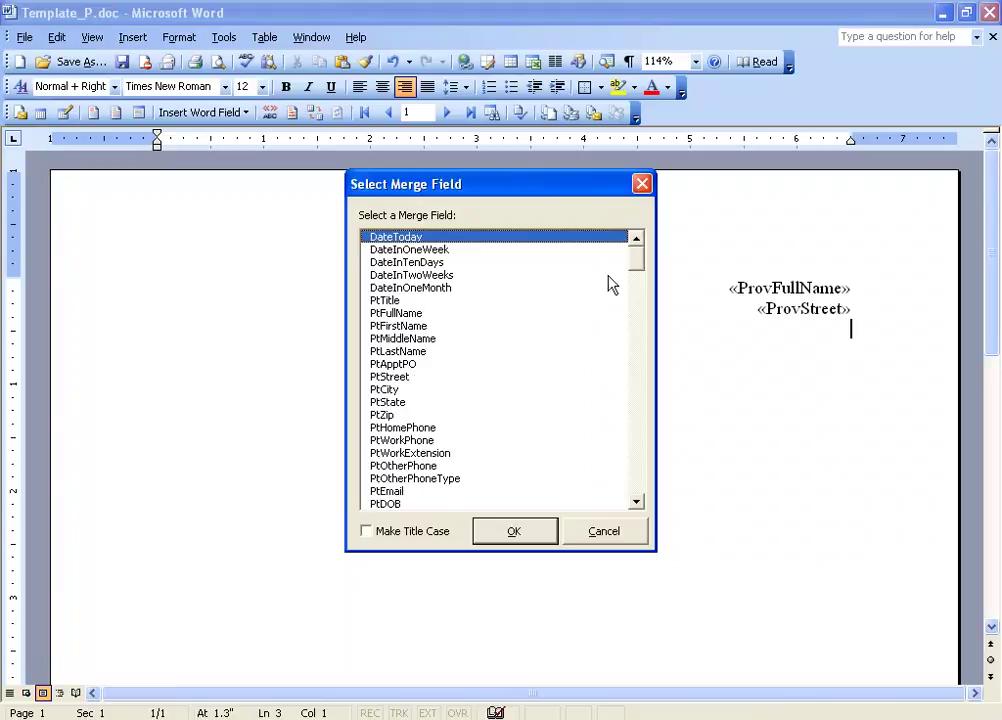
pyautogui.write(',')
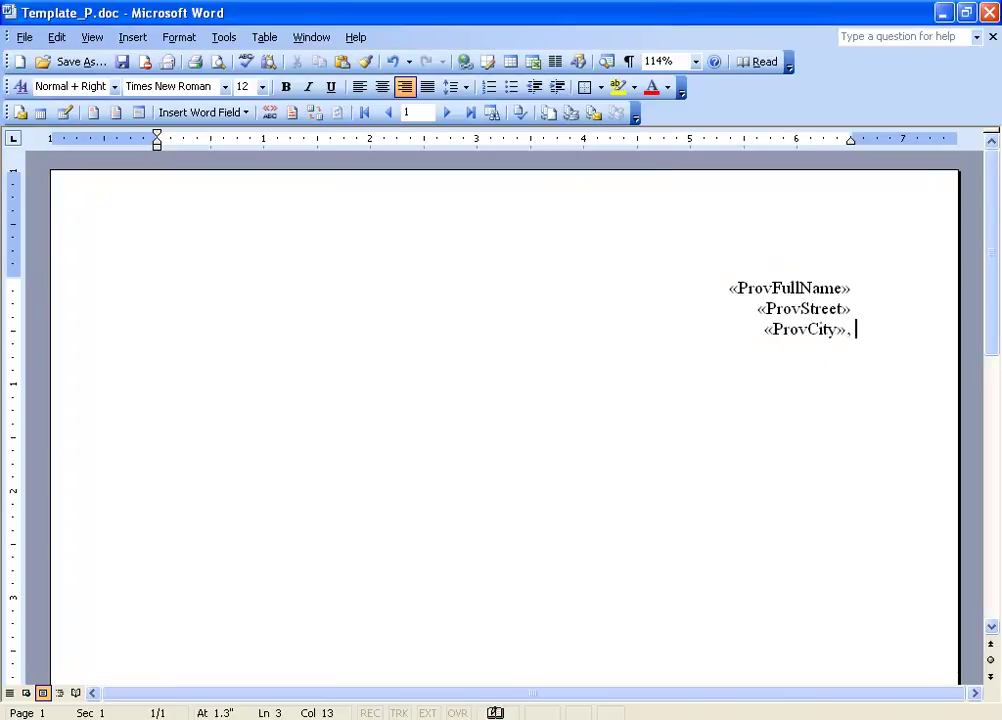
pyautogui.hotkey('alt', 'shift', 'f')
pyautogui.moveTo(635, 260); pyautogui.dragTo(640, 452)
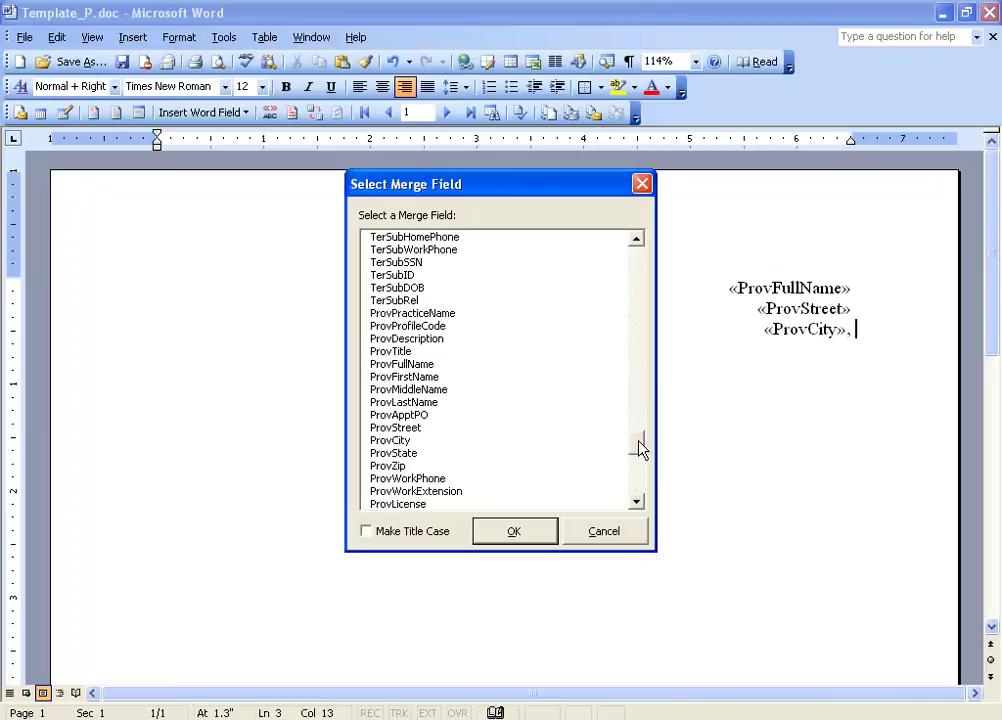
pyautogui.doubleClick(406, 452)
pyautogui.hotkey('alt', 'shift', 'f')
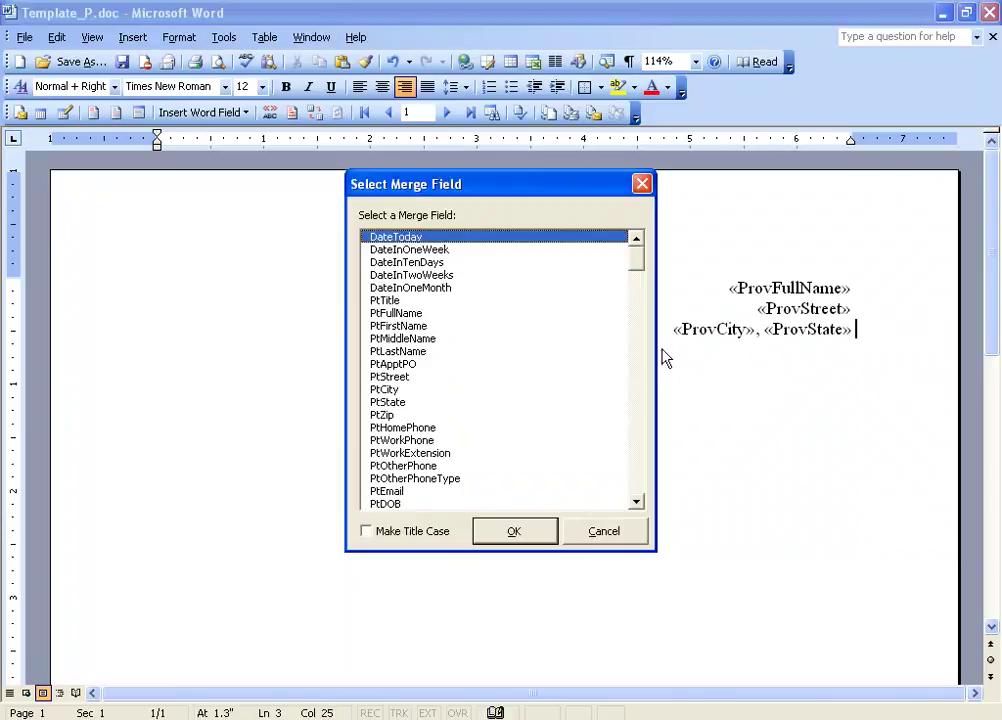
pyautogui.moveTo(637, 262); pyautogui.dragTo(637, 456)
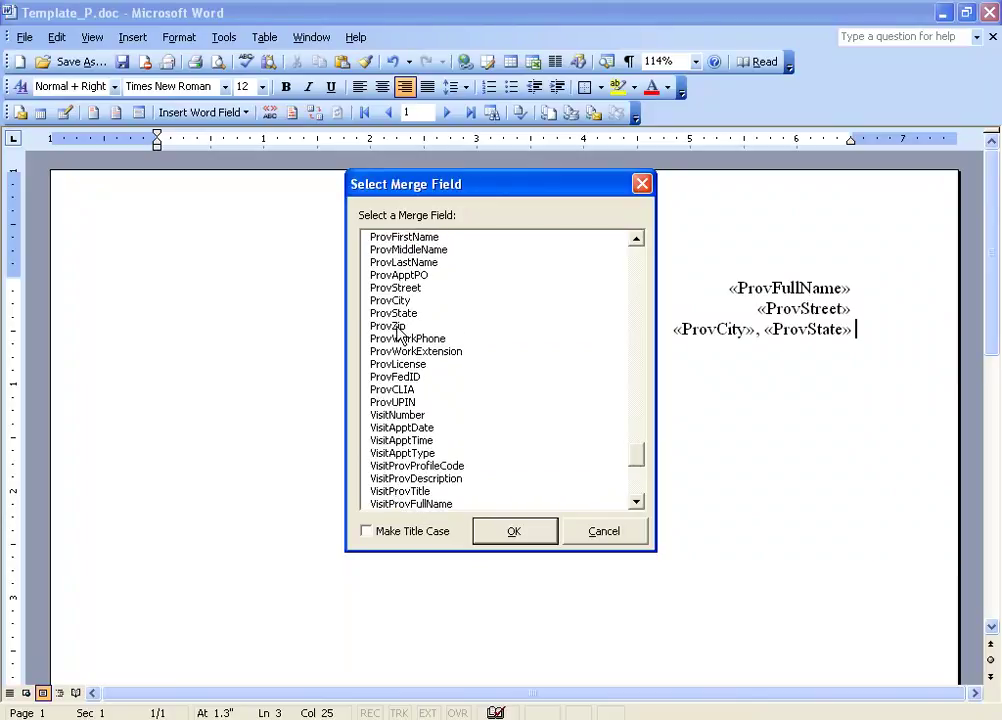
pyautogui.doubleClick(380, 325)
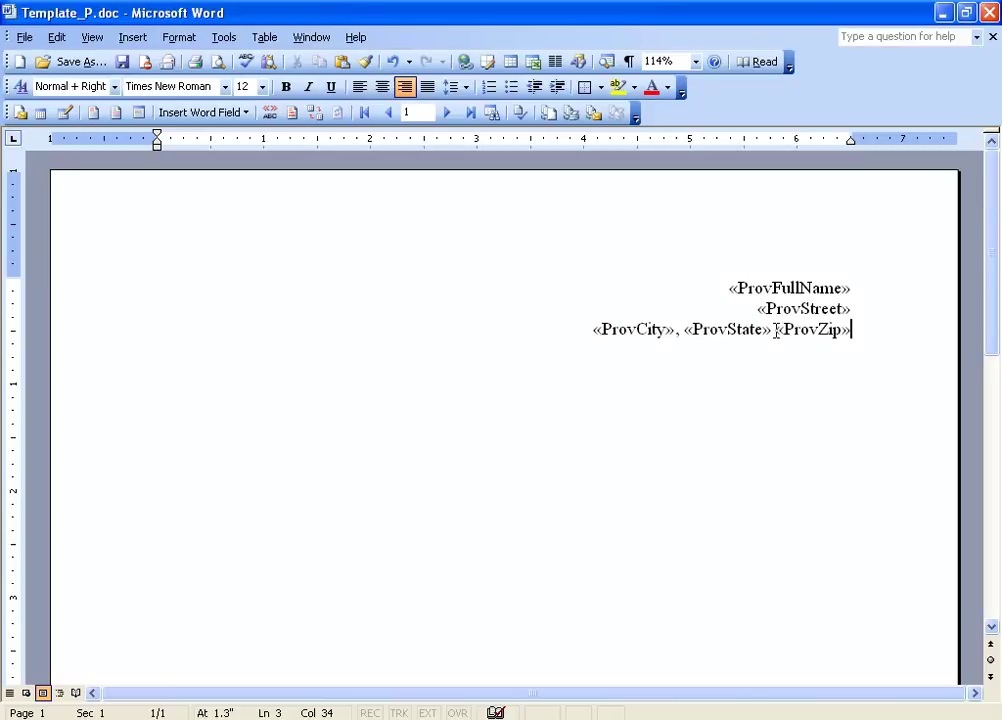
# Step: Remove the extra space before the «ProvZip» field
pyautogui.click(776, 331)
pyautogui.press('BackSpace')
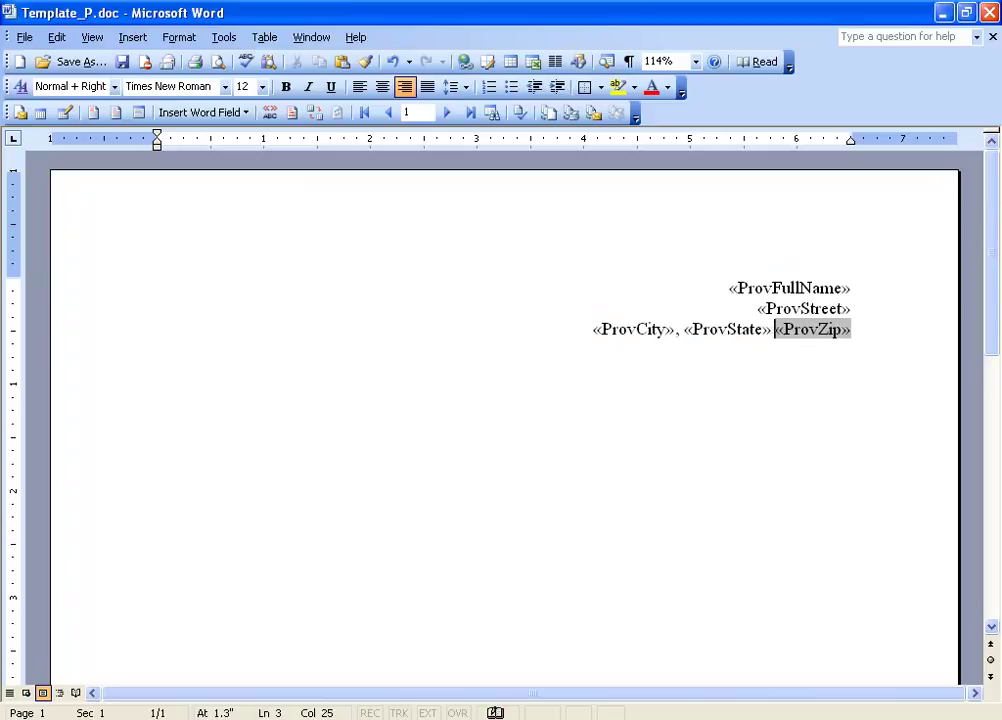
pyautogui.click(873, 328)
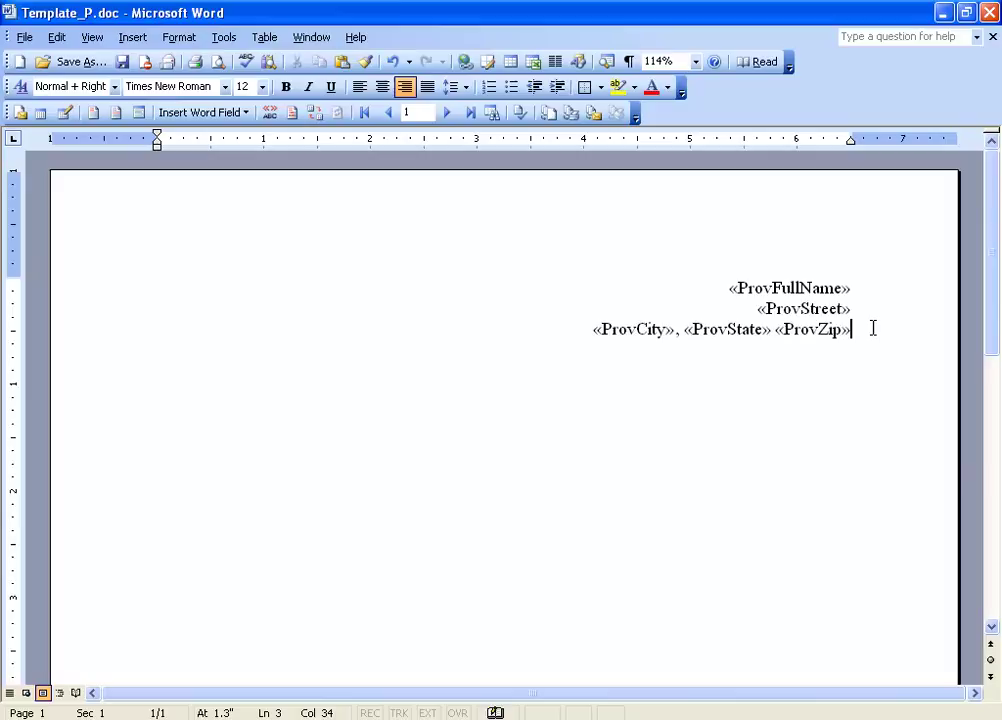
# Step: Start a left-aligned paragraph and insert the «DateToday» field after a blank line
pyautogui.press('Return')
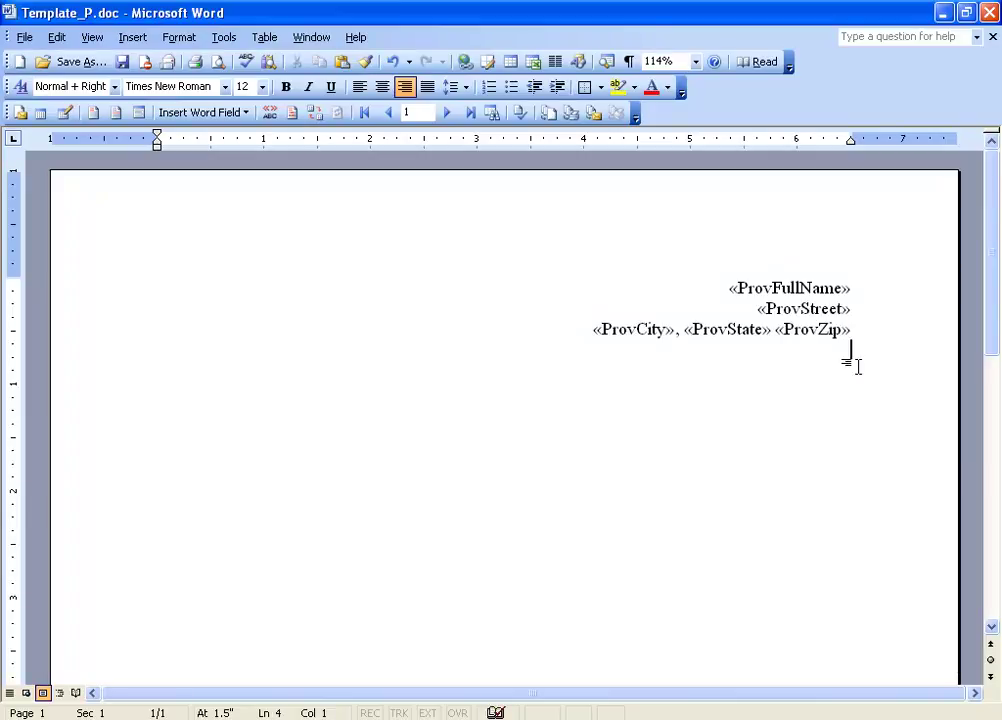
pyautogui.click(359, 88)
pyautogui.press('Return')
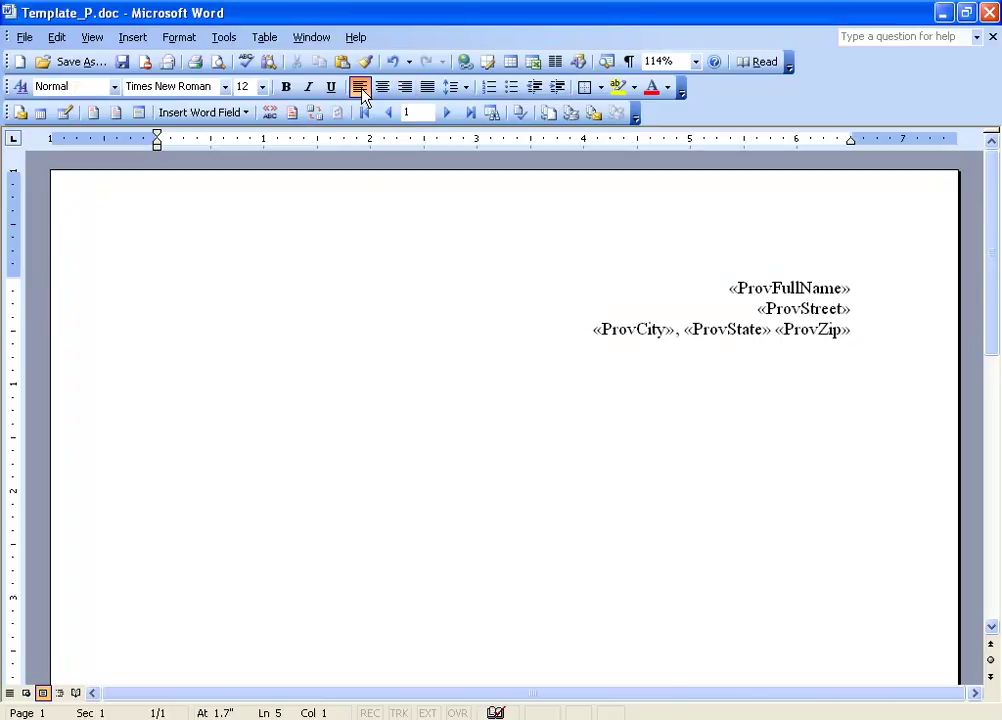
pyautogui.hotkey('alt', 'shift', 'f')
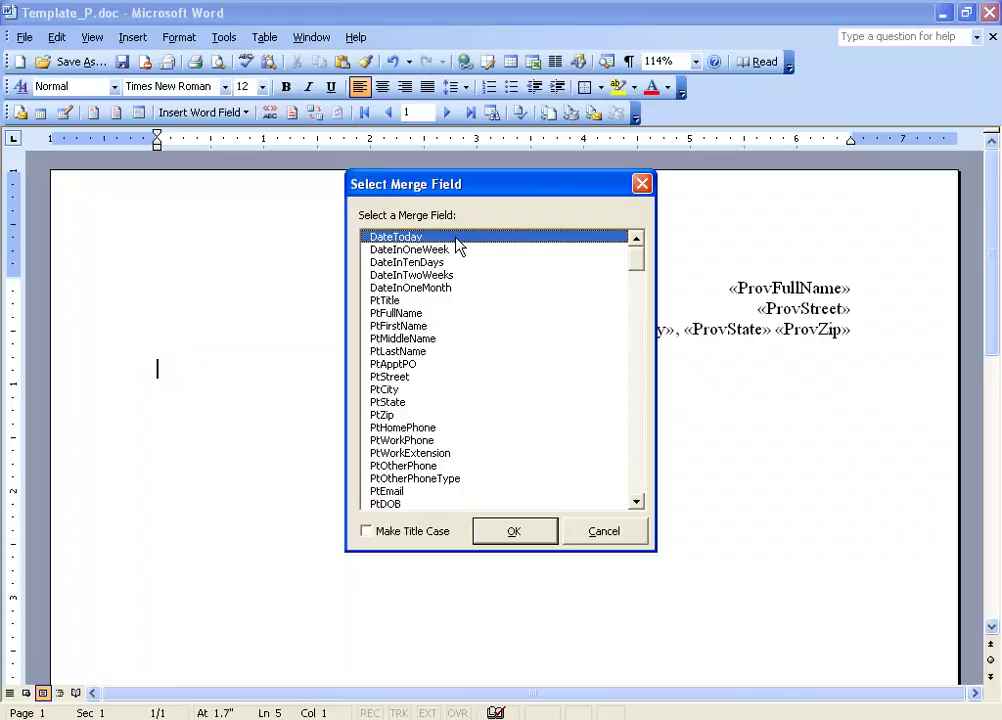
pyautogui.doubleClick(457, 240)
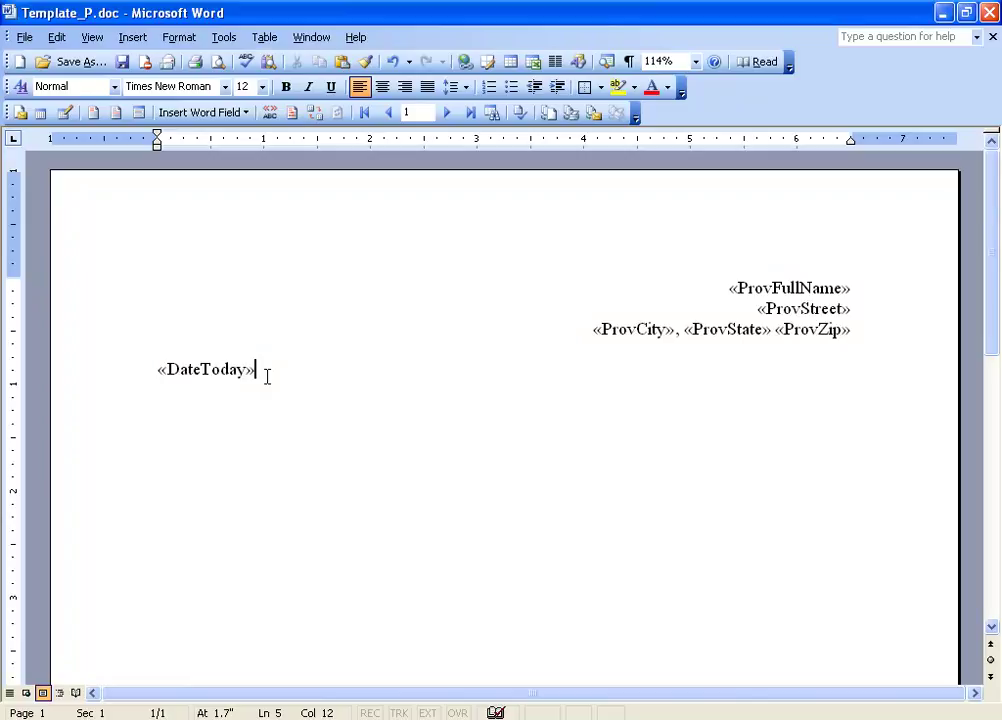
# Step: Insert «PtFullName» on the next line and begin the greeting with 'Dear'
pyautogui.press('Return')
pyautogui.hotkey('ctrl', 'shift', 'm')
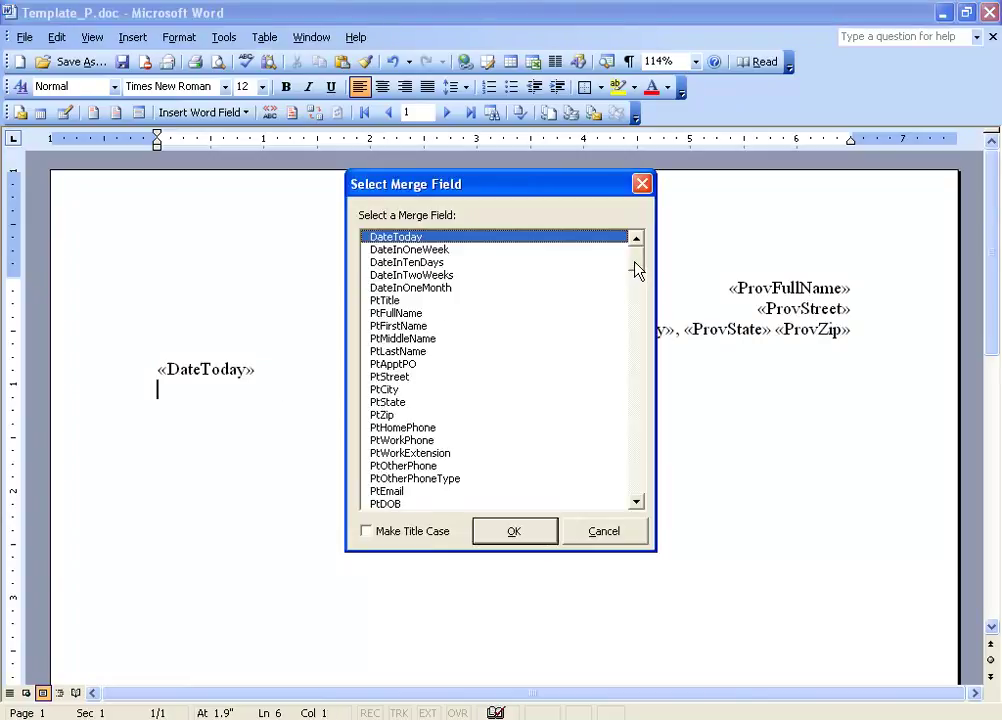
pyautogui.doubleClick(405, 314)
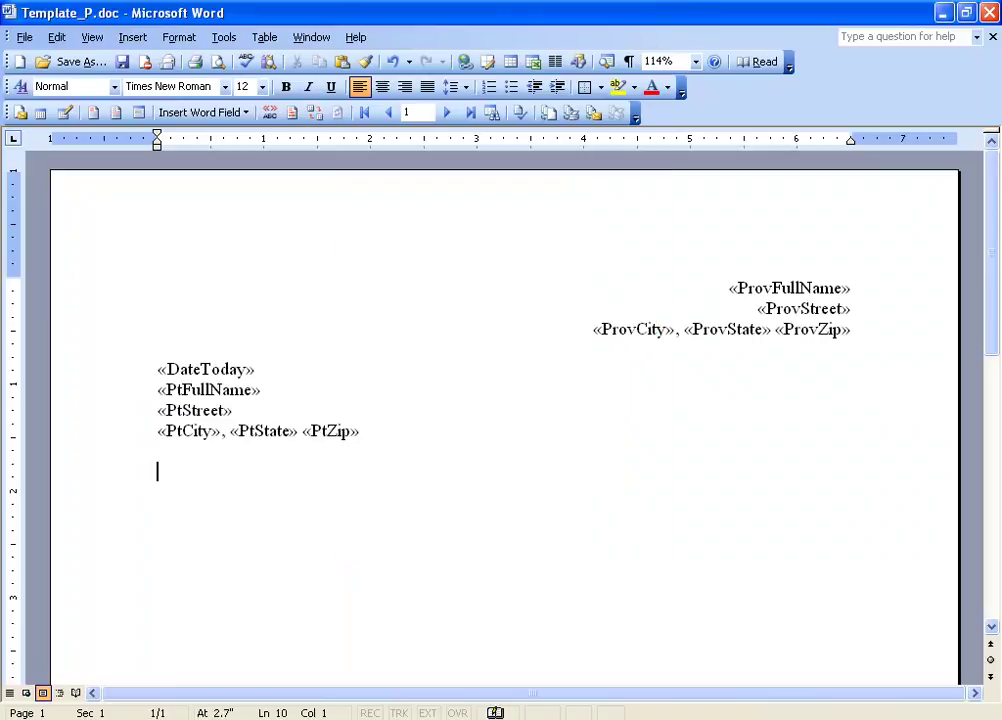
pyautogui.write('Dear')
# Step: Copy the «PtFullName» field after 'Dear' and end the greeting with a comma
pyautogui.moveTo(159, 389); pyautogui.dragTo(267, 390)
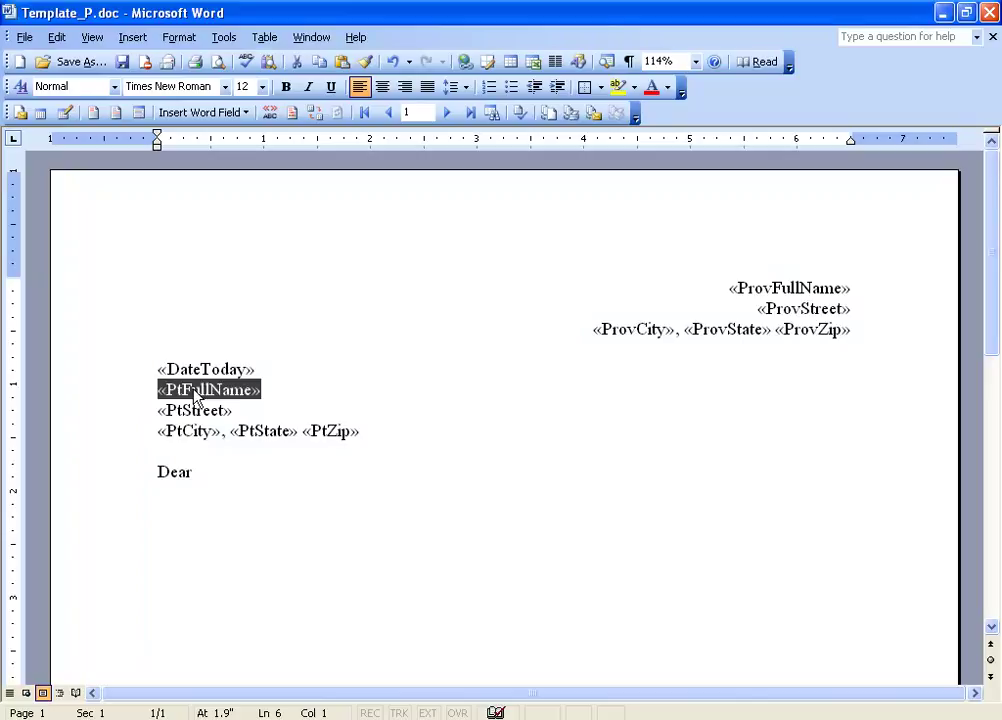
pyautogui.click(201, 472)
pyautogui.moveTo(158, 390); pyautogui.dragTo(260, 396)
pyautogui.moveTo(199, 392); pyautogui.dragTo(222, 451)
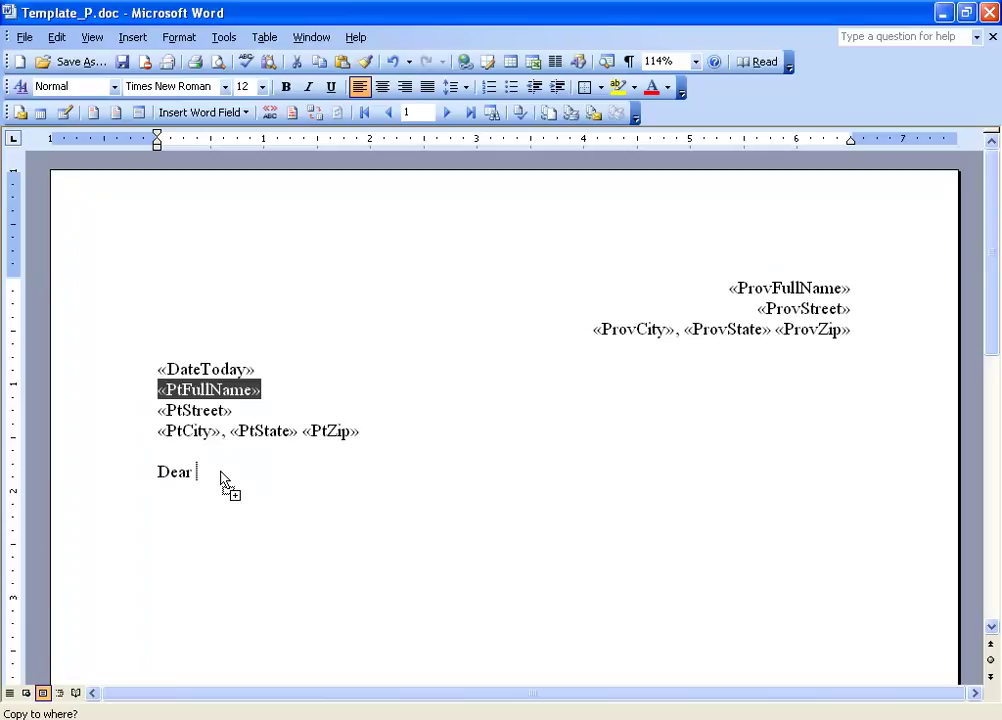
pyautogui.moveTo(222, 480); pyautogui.dragTo(222, 481)
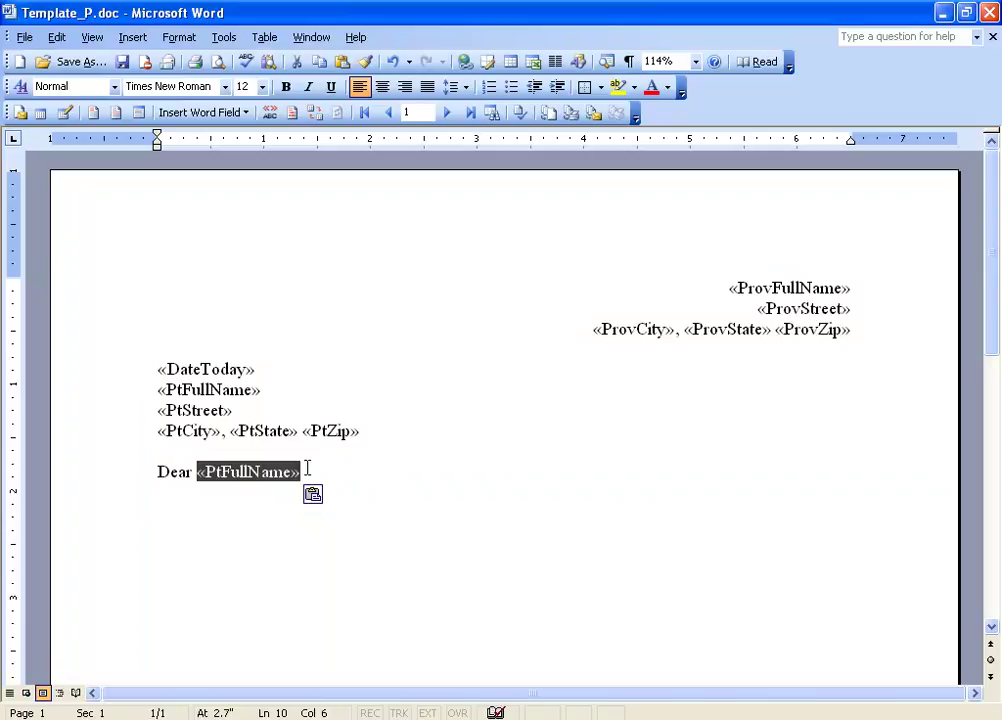
pyautogui.click(312, 469)
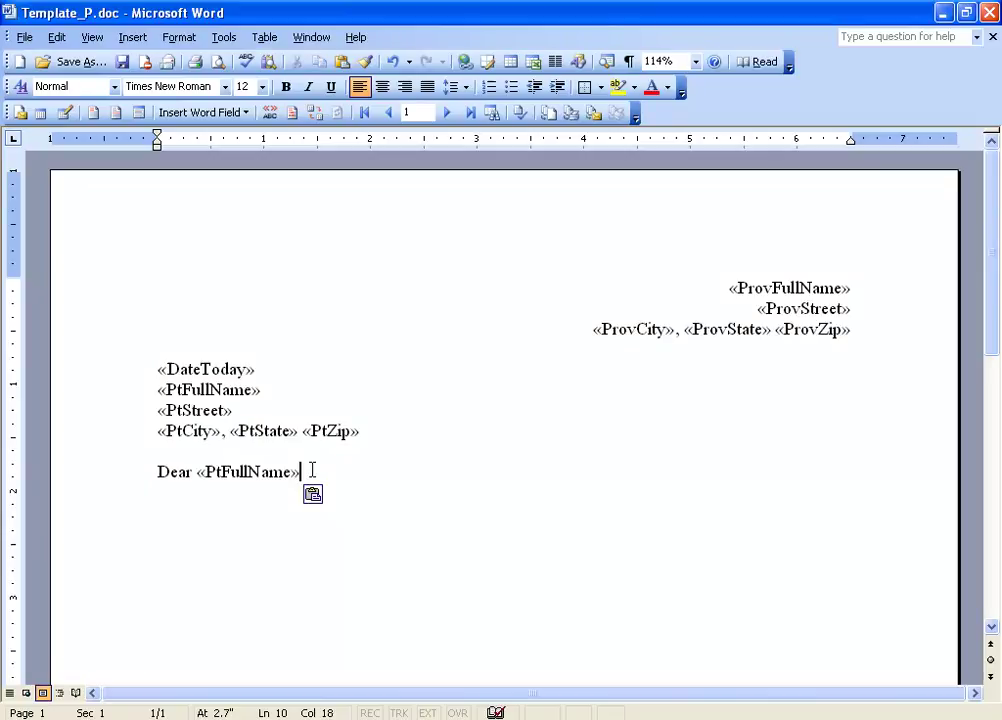
pyautogui.write(',')
pyautogui.press('Return')
pyautogui.press('Return')
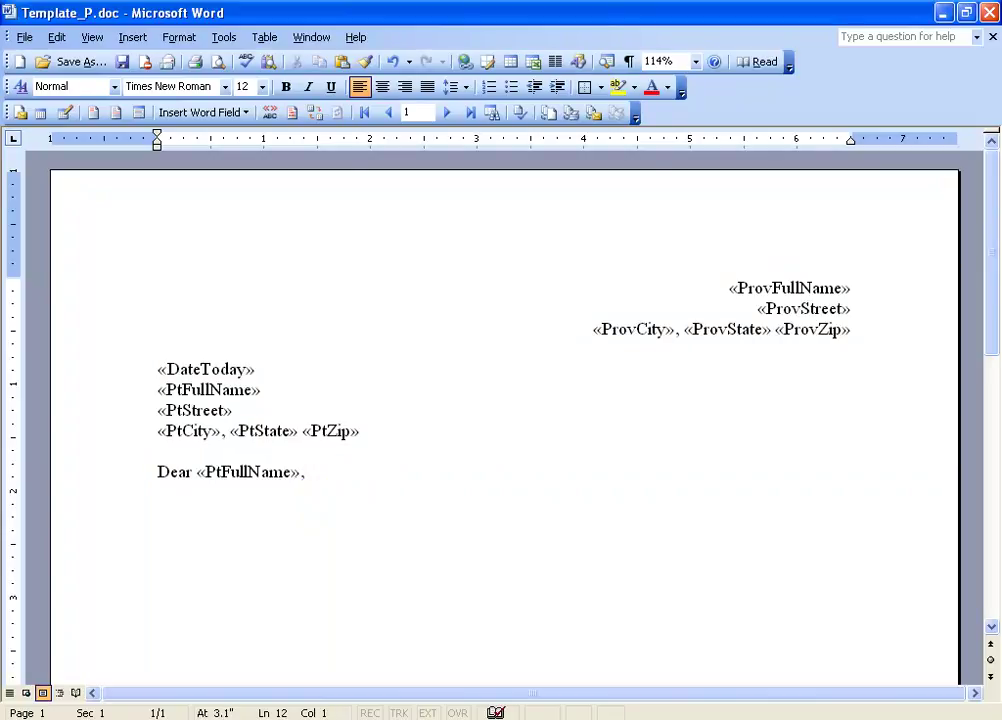
# Step: Write the body: «ProvFullName»'s office is moving to 1234 My Way, Salt Lake City, UT 84121
pyautogui.moveTo(635, 373); pyautogui.dragTo(635, 450)
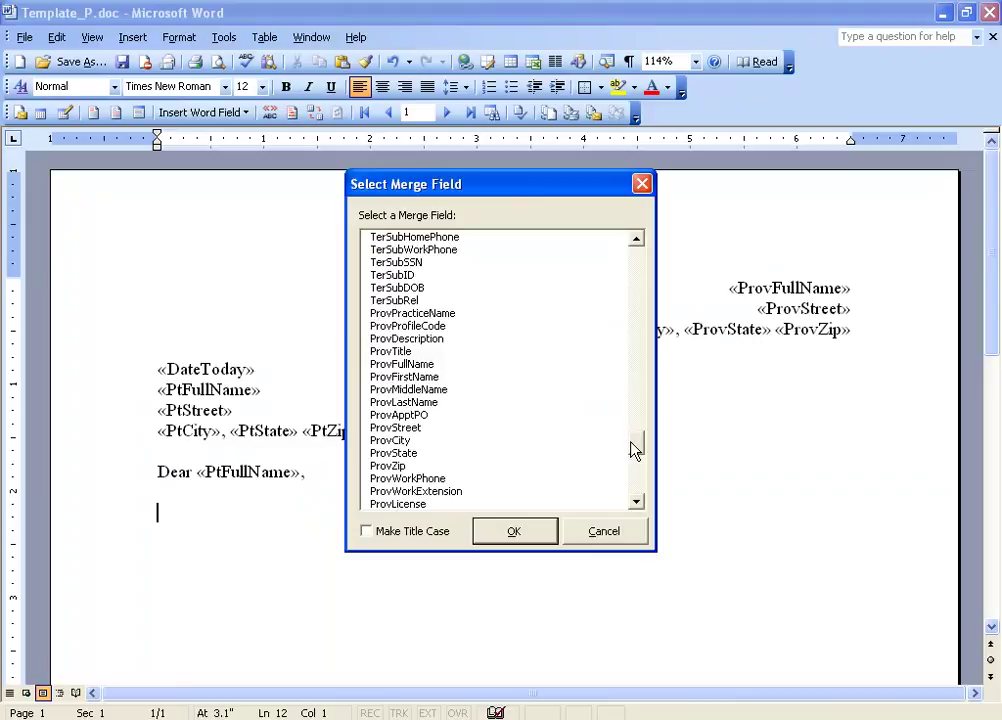
pyautogui.doubleClick(410, 365)
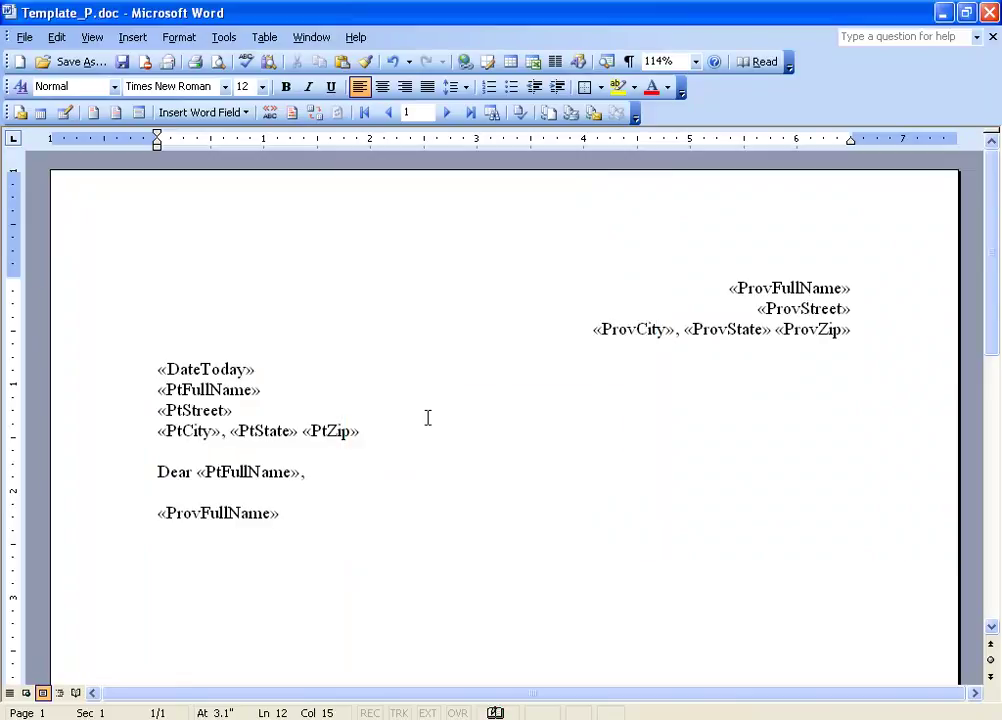
pyautogui.write("'s office is moving to the new location at 1234 My Way, Salt Lake City, UT 84121.  Our phone numbers will ream the saime")
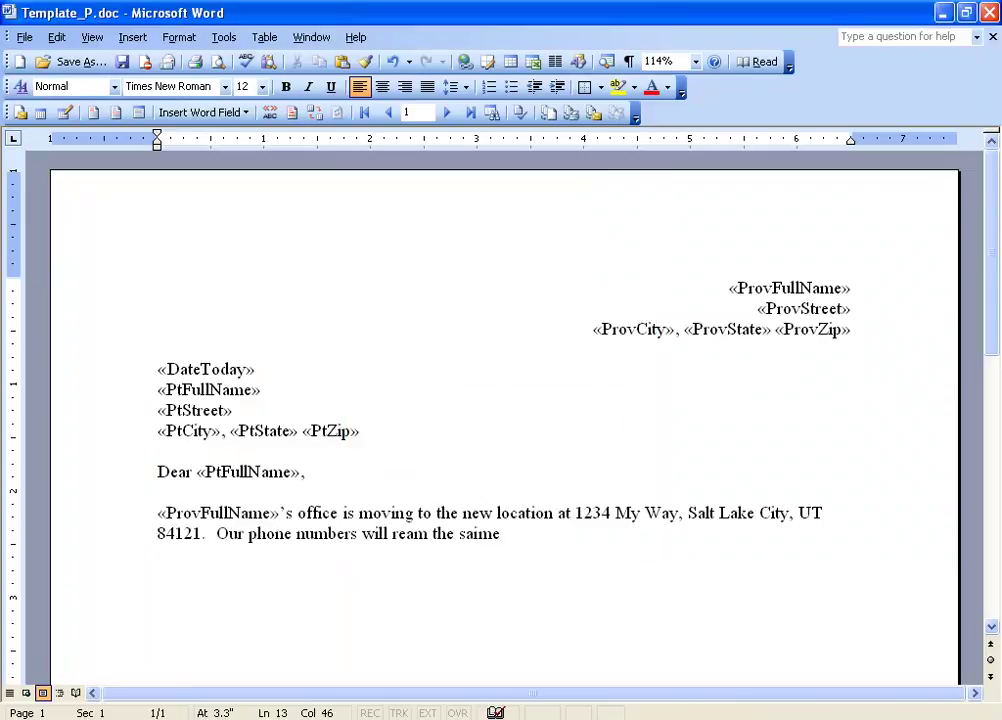
pyautogui.write('.')
# Step: Add the 'Sincerely,' closing with the signer's name two lines below
pyautogui.press('Return')
pyautogui.press('Return')
pyautogui.write('Sin')
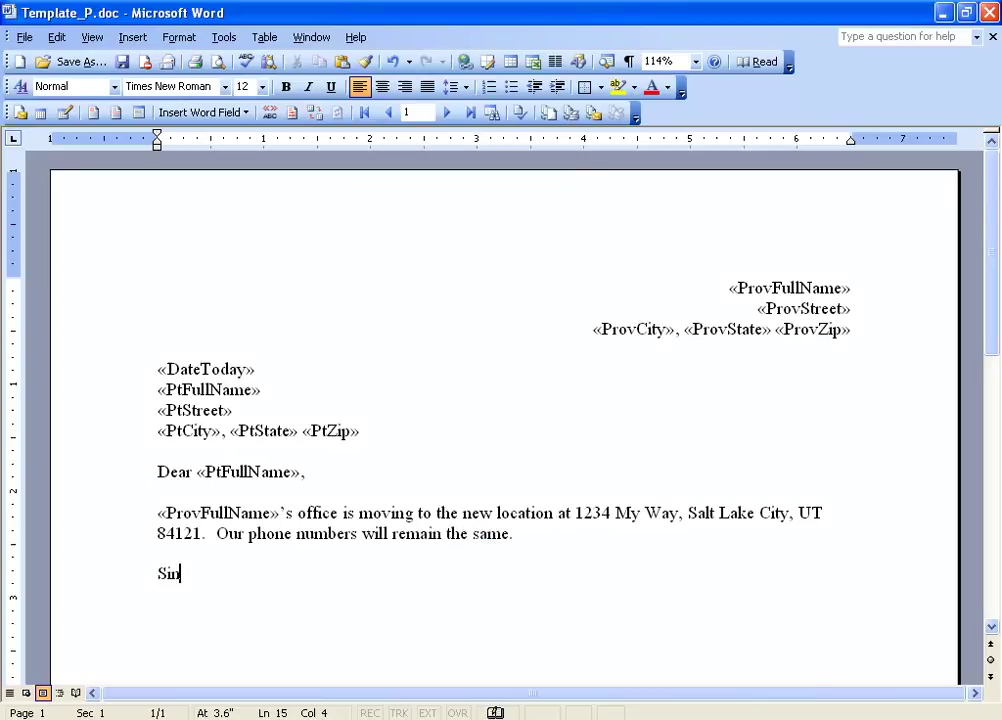
pyautogui.write('cerely,')
pyautogui.press('Return')
pyautogui.press('Return')
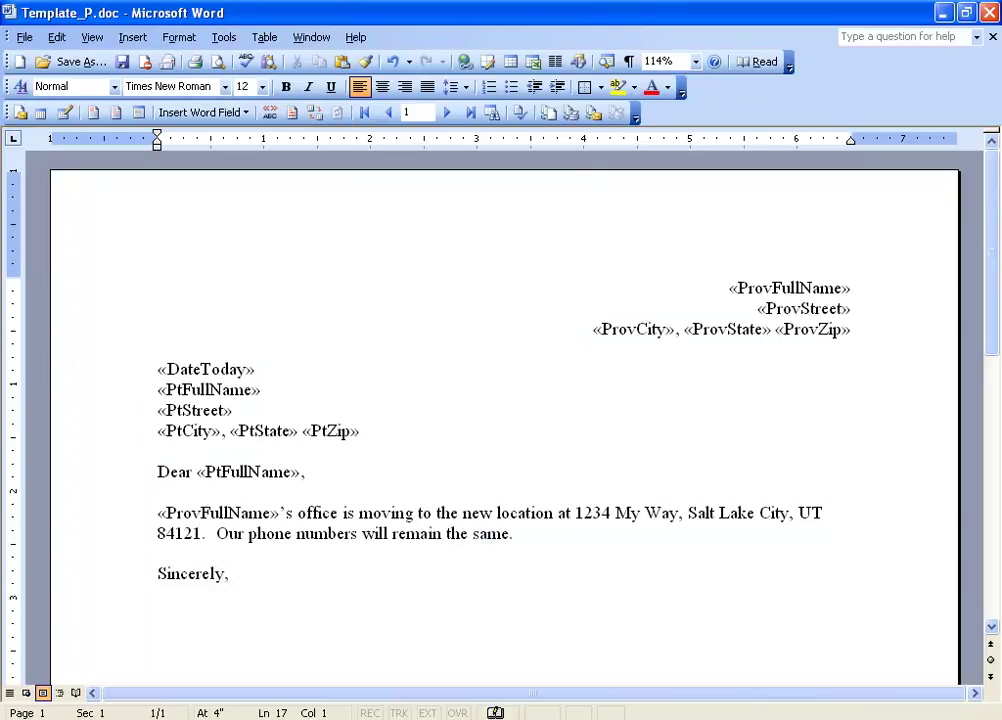
pyautogui.press('Return')
pyautogui.press('Return')
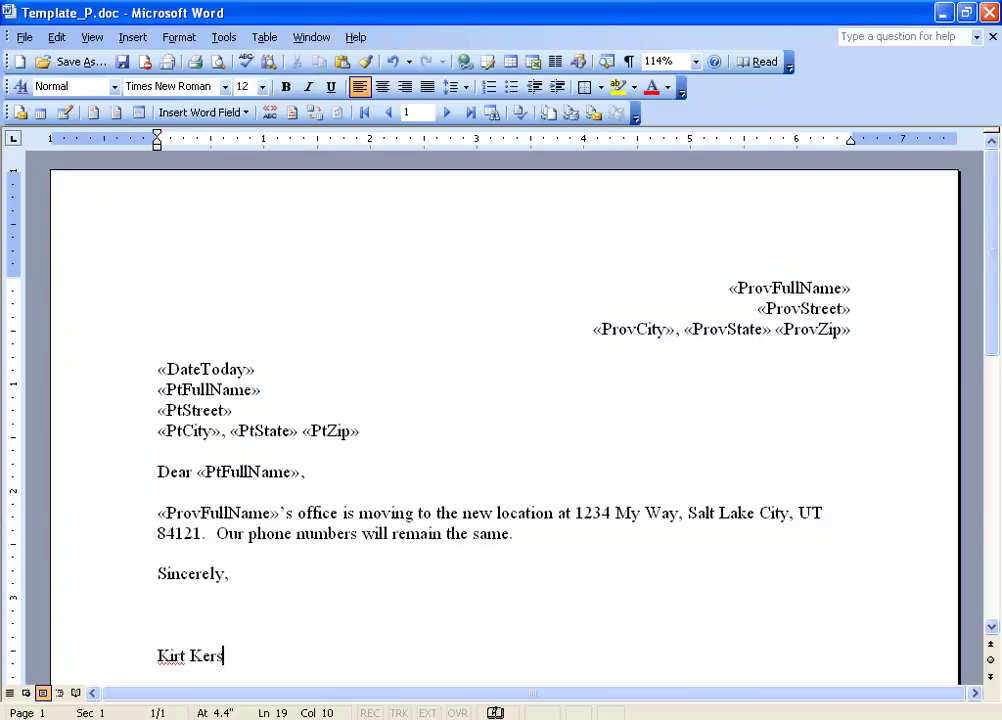
# Step: Save the letter as template 'MOVING TEMPLATE' with description 'M', then close Word without saving
pyautogui.click(121, 61)
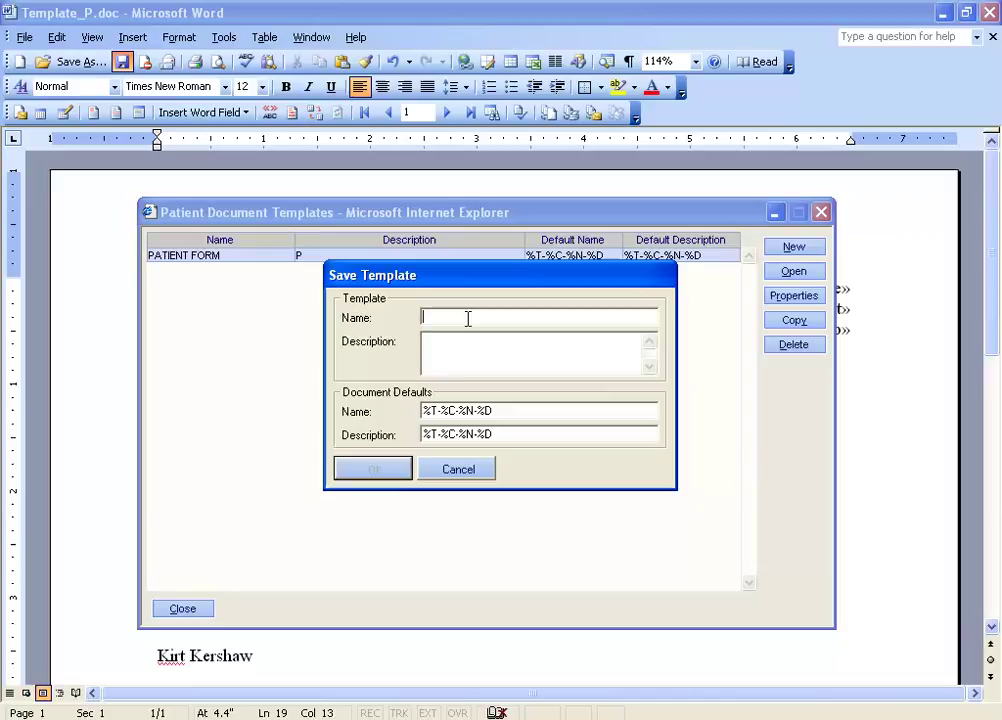
pyautogui.write('MOVING TEMP')
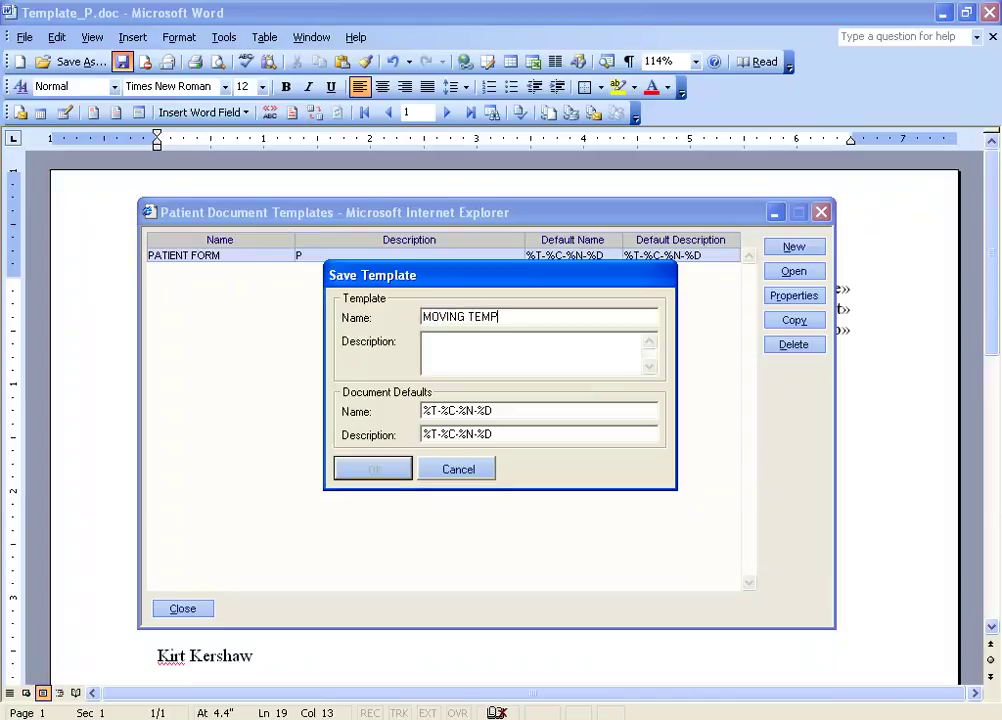
pyautogui.write('LATE')
pyautogui.click(472, 341)
pyautogui.write('M')
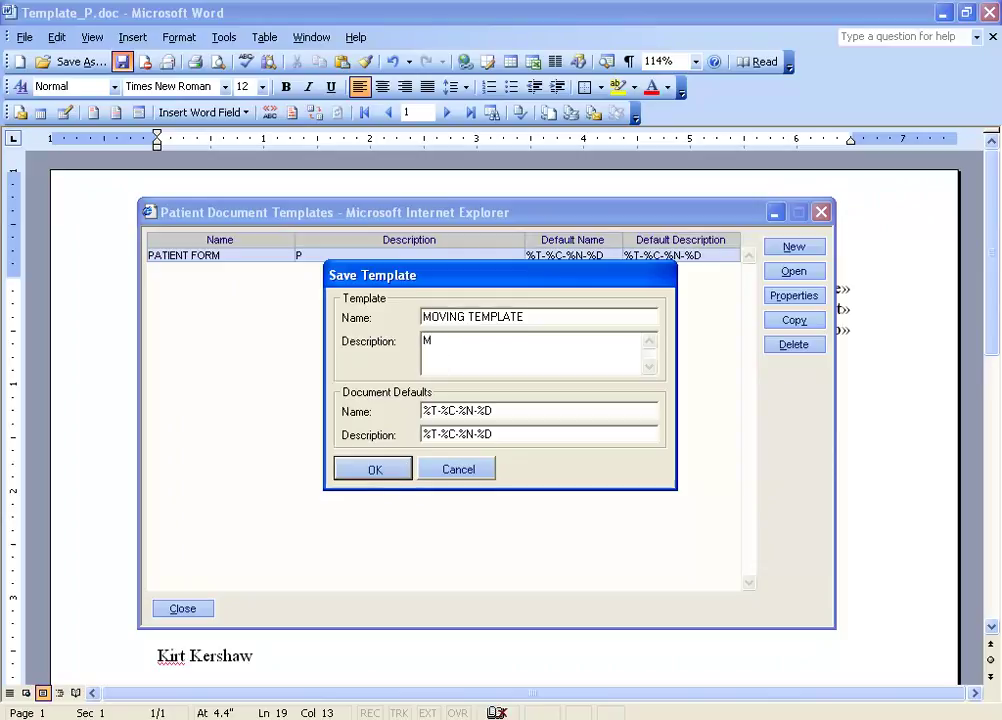
pyautogui.click(385, 469)
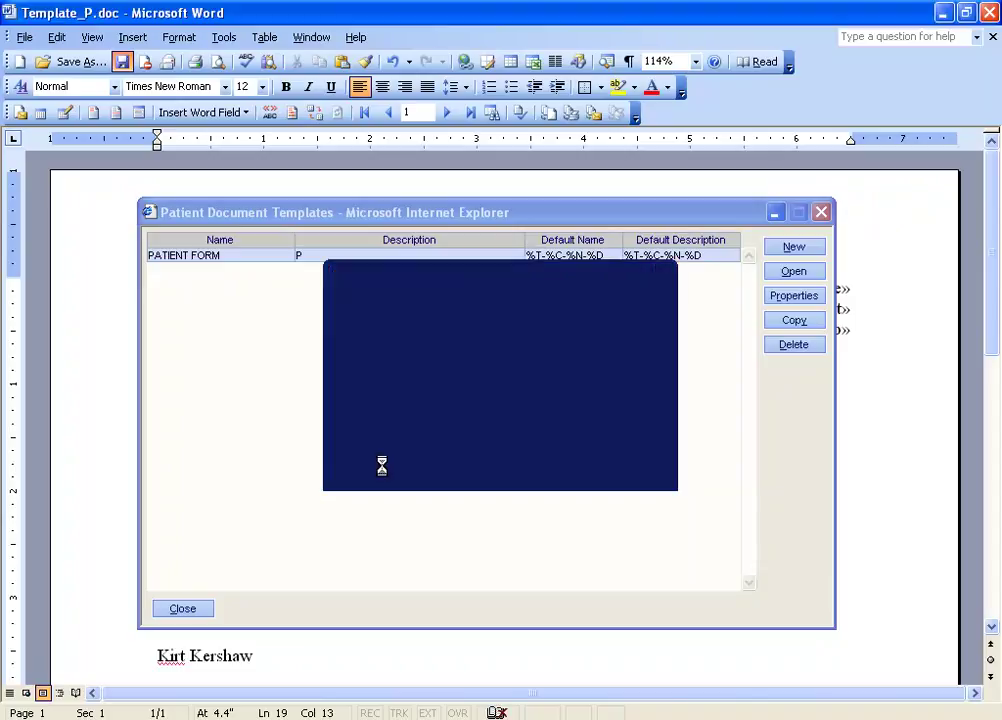
pyautogui.click(992, 12)
pyautogui.click(508, 425)
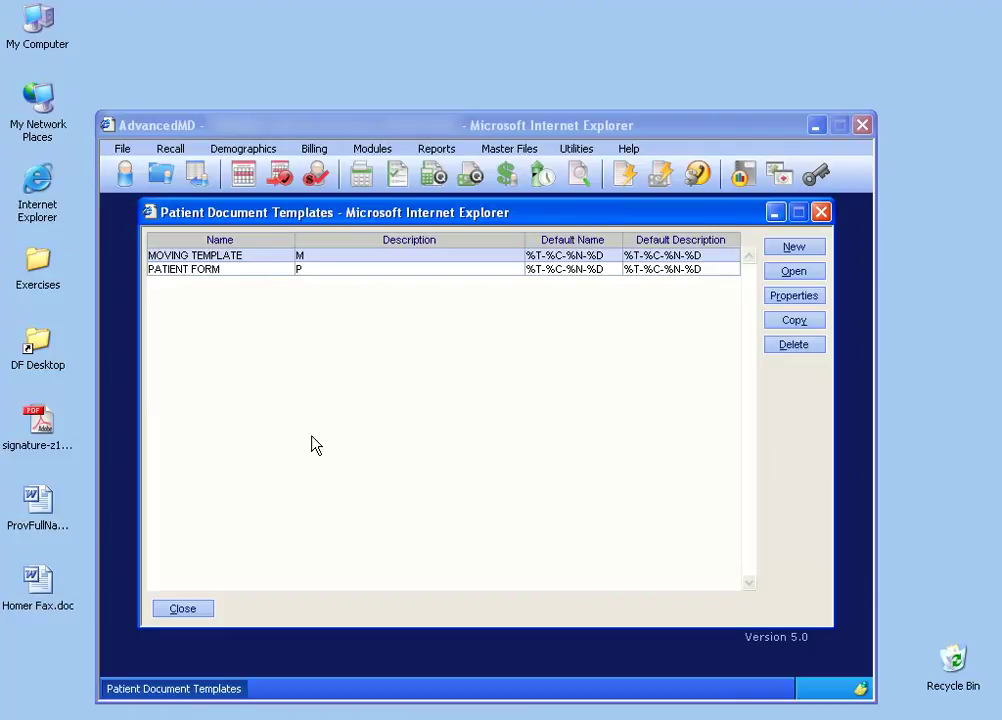
# Step: Close the templates list and open Reports > Patient Listings > Patient Mail Merge
pyautogui.click(184, 612)
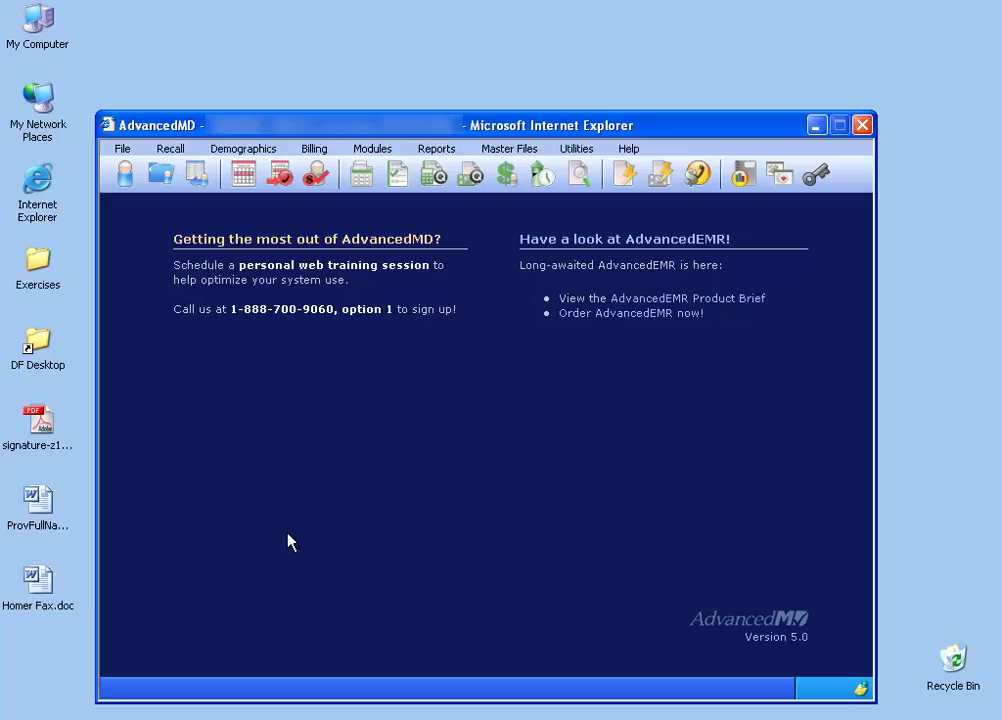
pyautogui.click(438, 150)
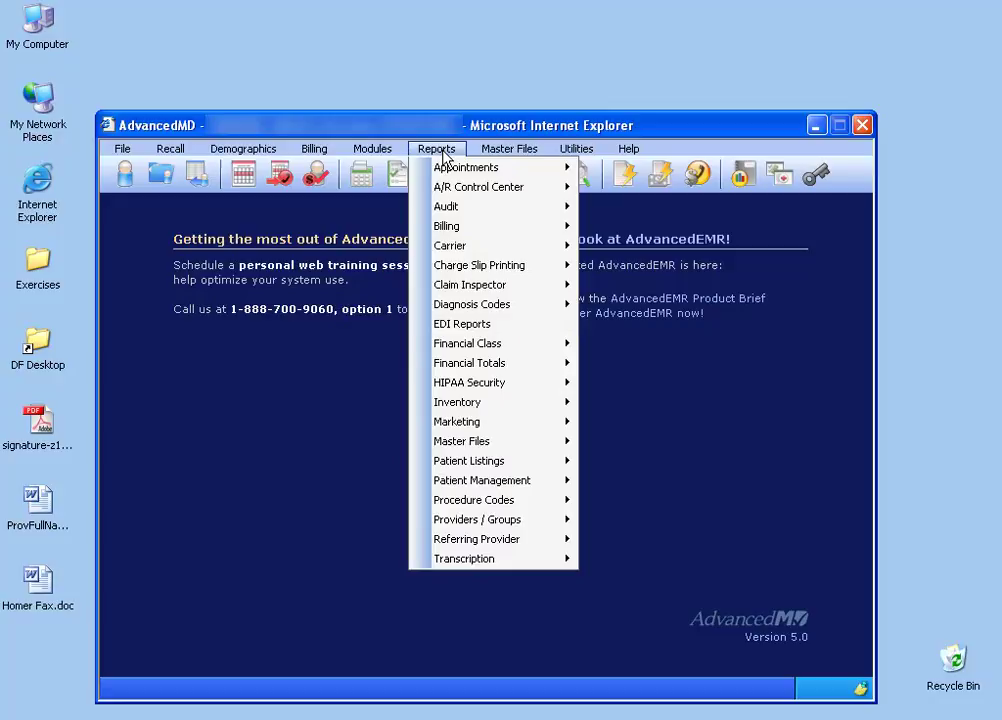
pyautogui.moveTo(505, 467)
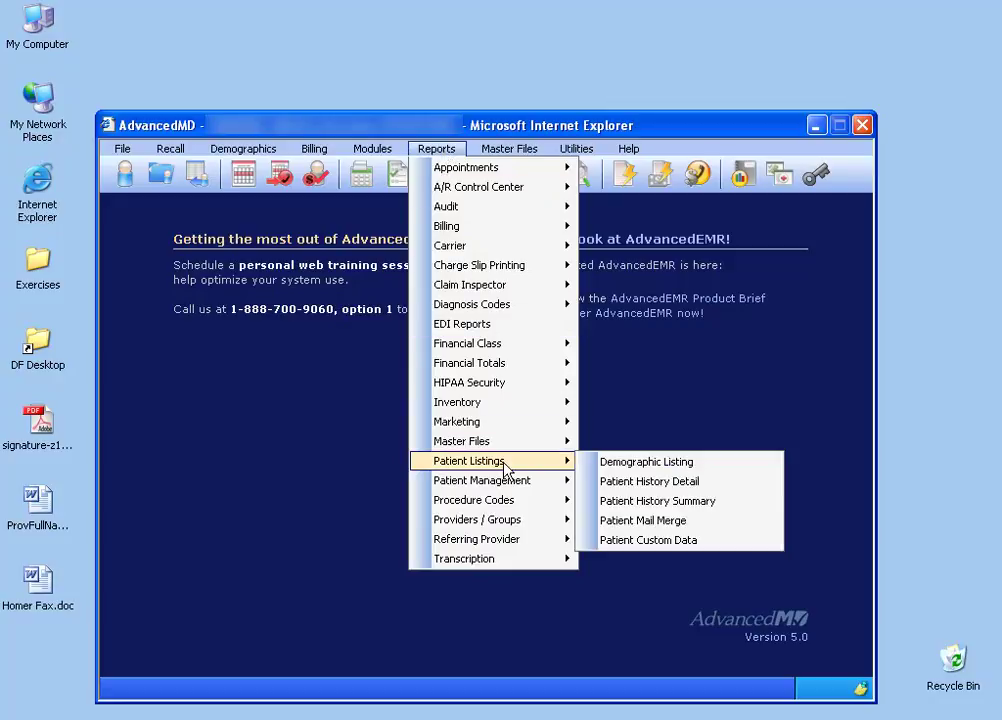
pyautogui.click(627, 521)
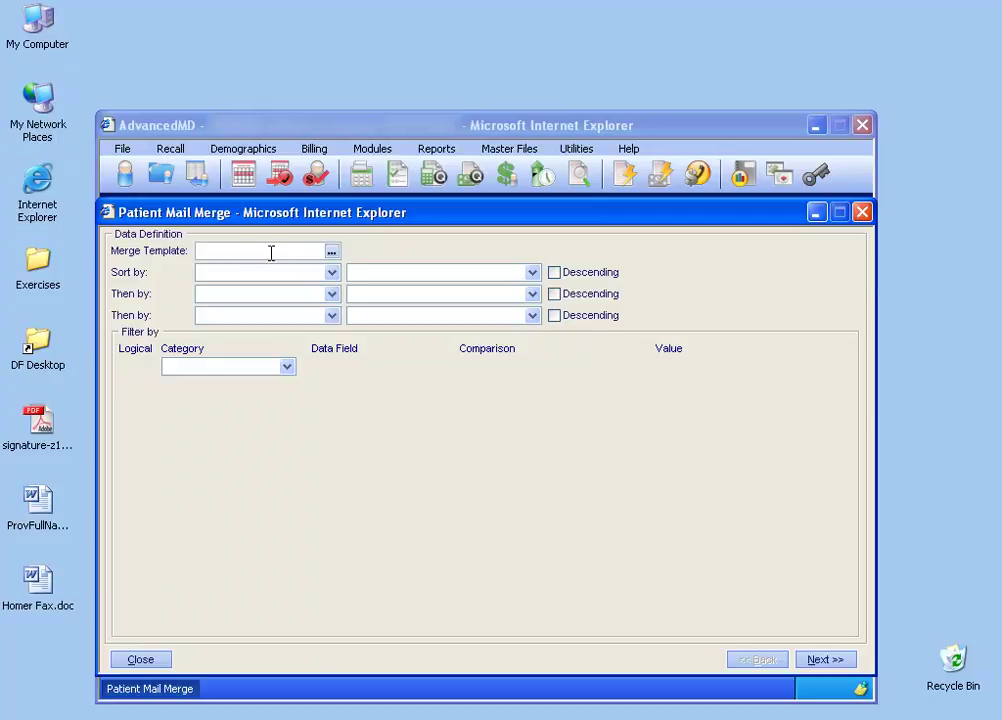
# Step: Pick MOVING TEMPLATE as the Merge Template from the browse list
pyautogui.click(331, 252)
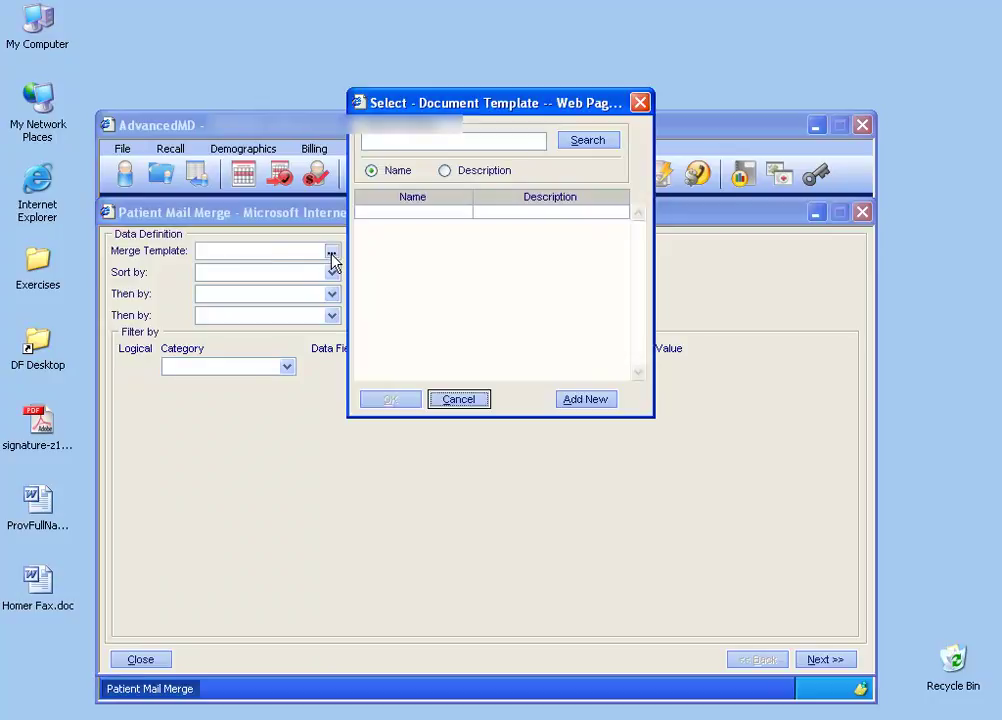
pyautogui.doubleClick(427, 214)
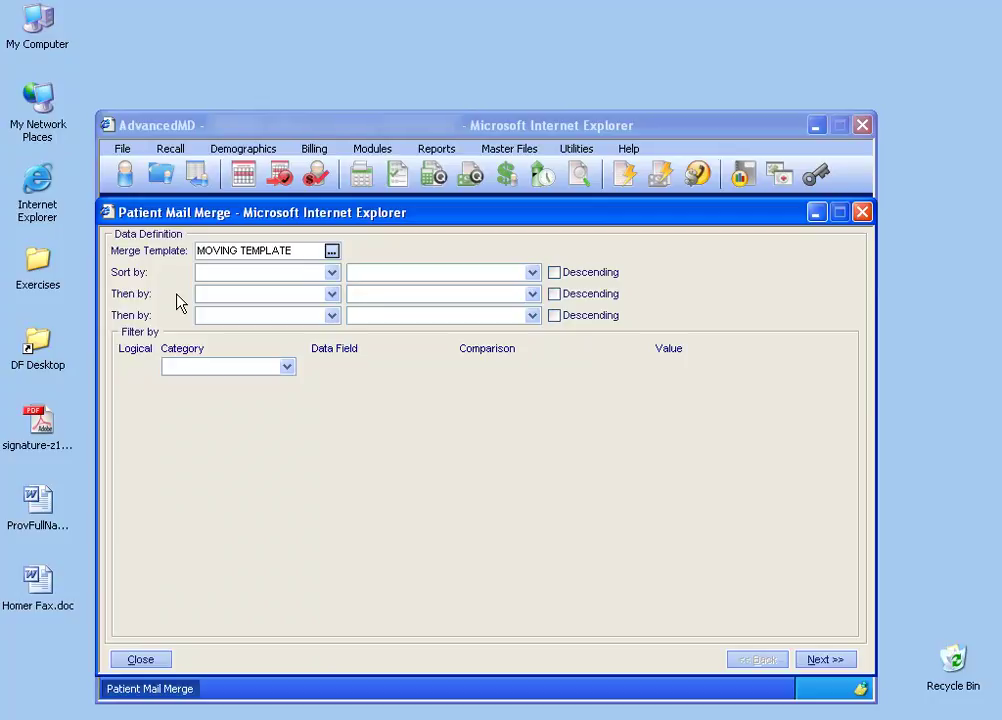
# Step: Sort the merge records by PATIENT / LAST NAME, then by PATIENT / FIRST NAME descending
pyautogui.click(332, 273)
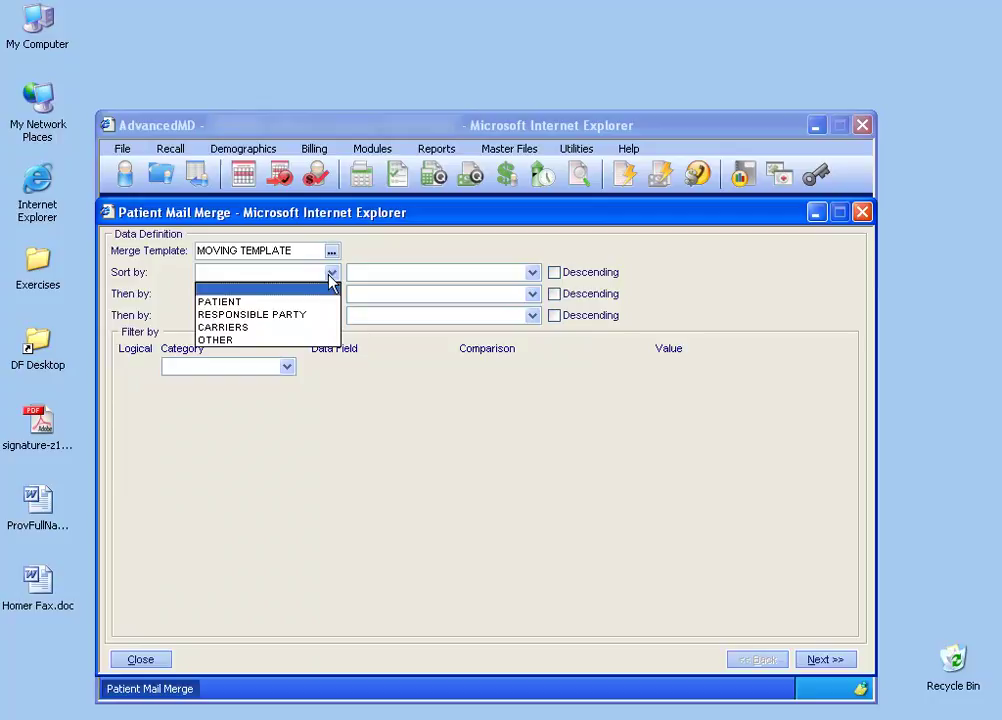
pyautogui.click(322, 303)
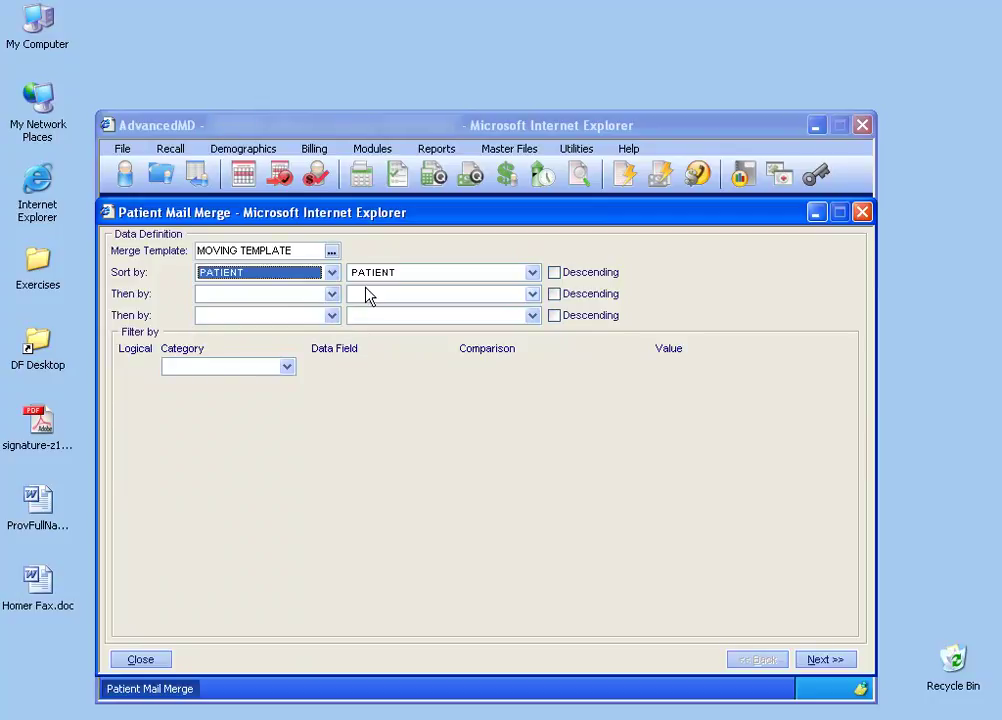
pyautogui.click(532, 273)
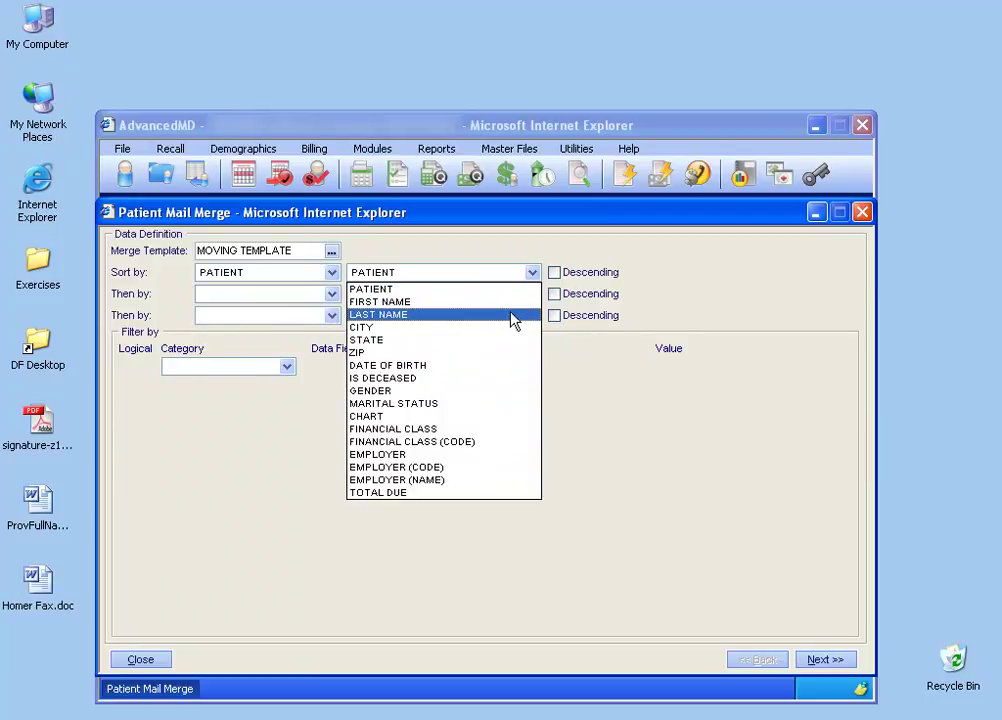
pyautogui.click(510, 310)
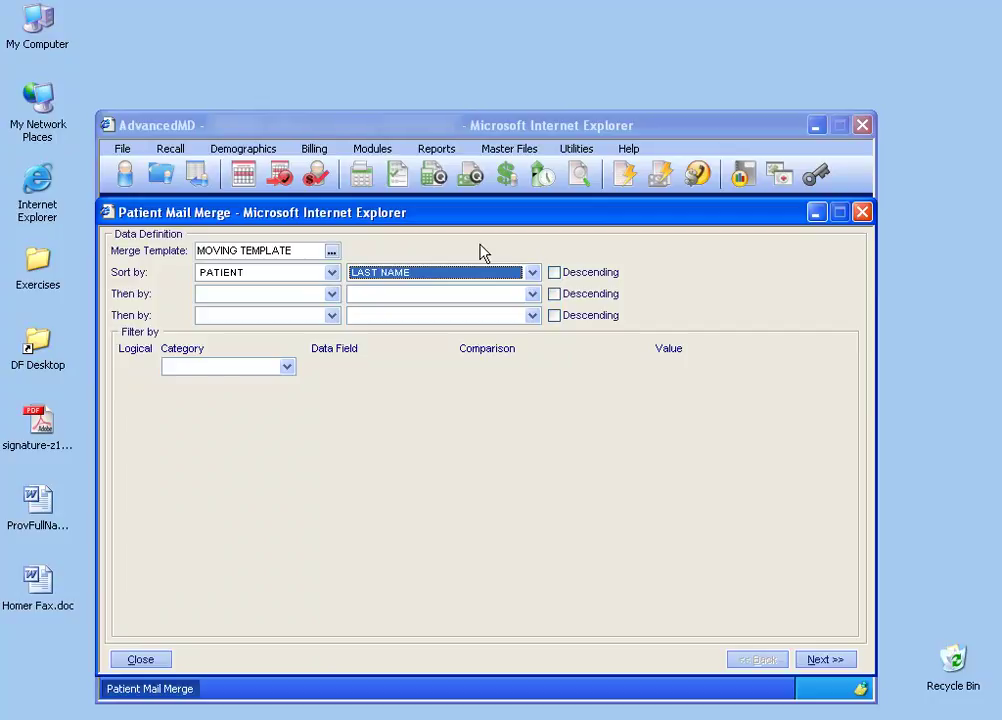
pyautogui.click(331, 294)
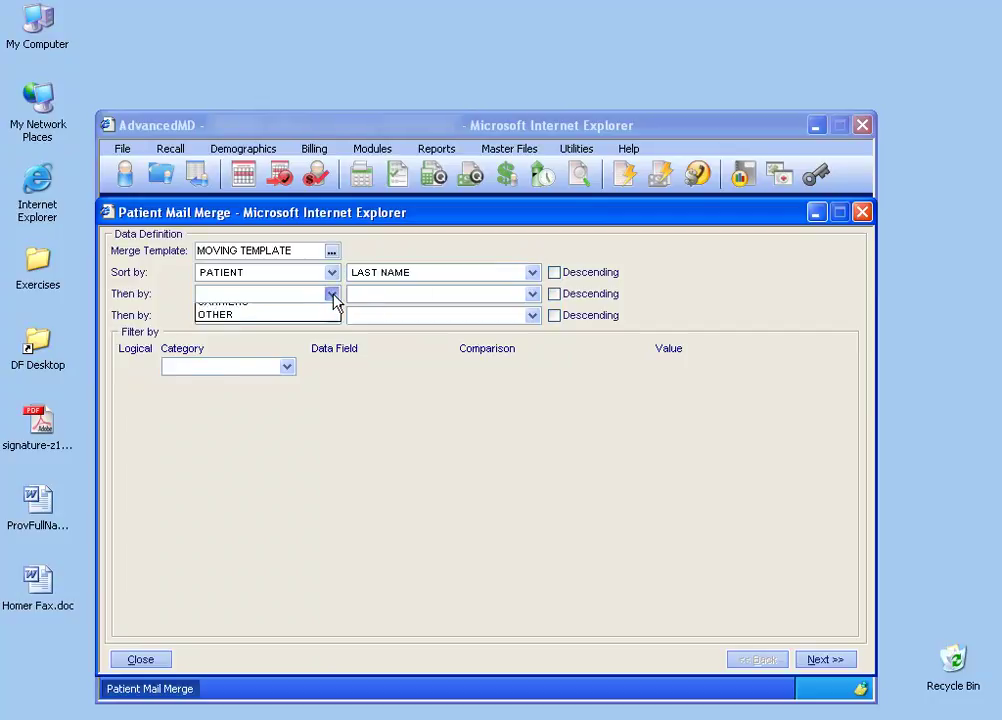
pyautogui.click(322, 323)
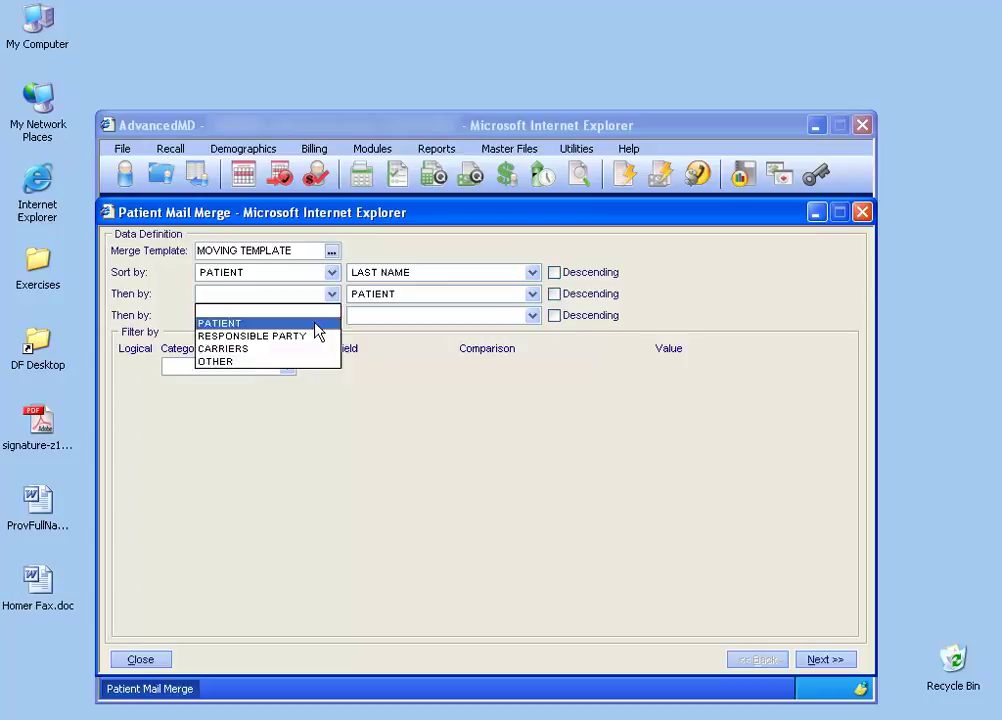
pyautogui.click(532, 295)
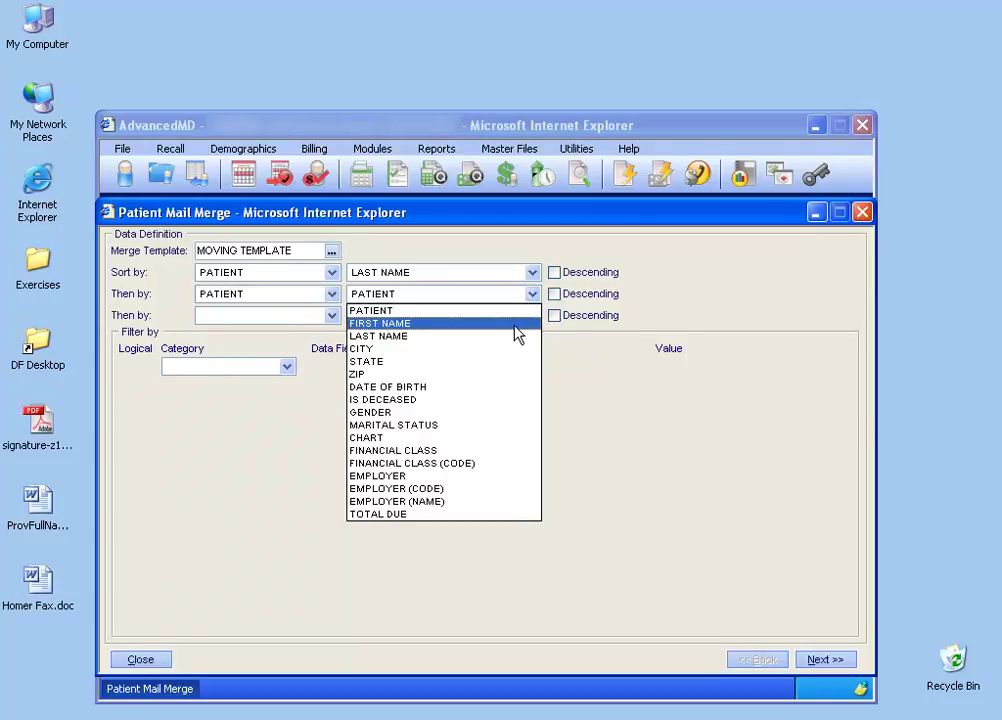
pyautogui.click(514, 326)
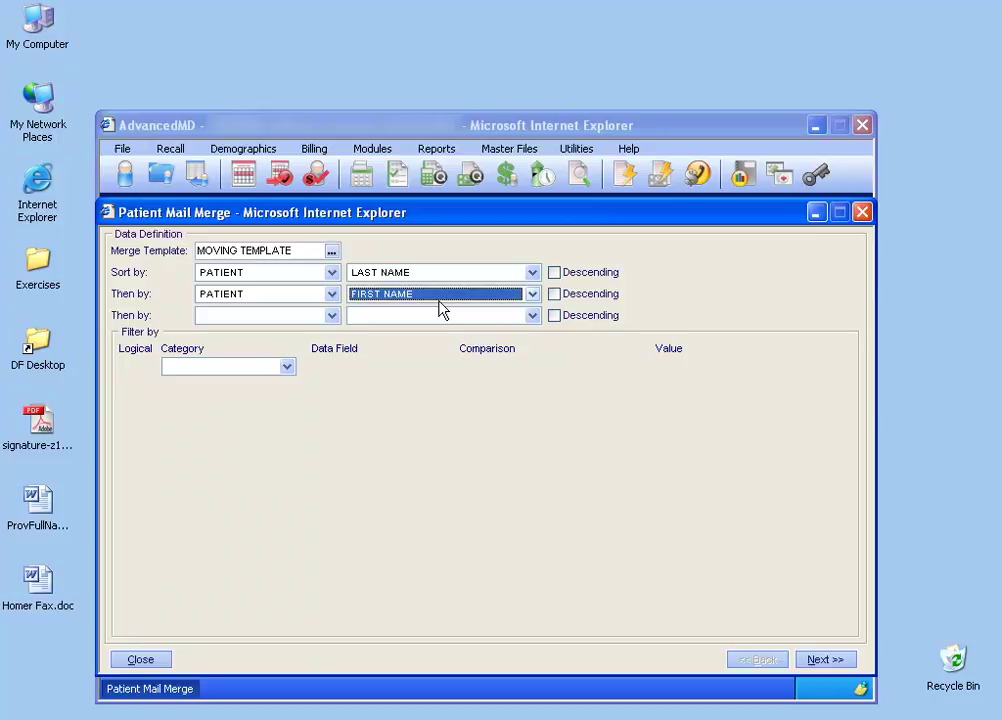
pyautogui.click(556, 296)
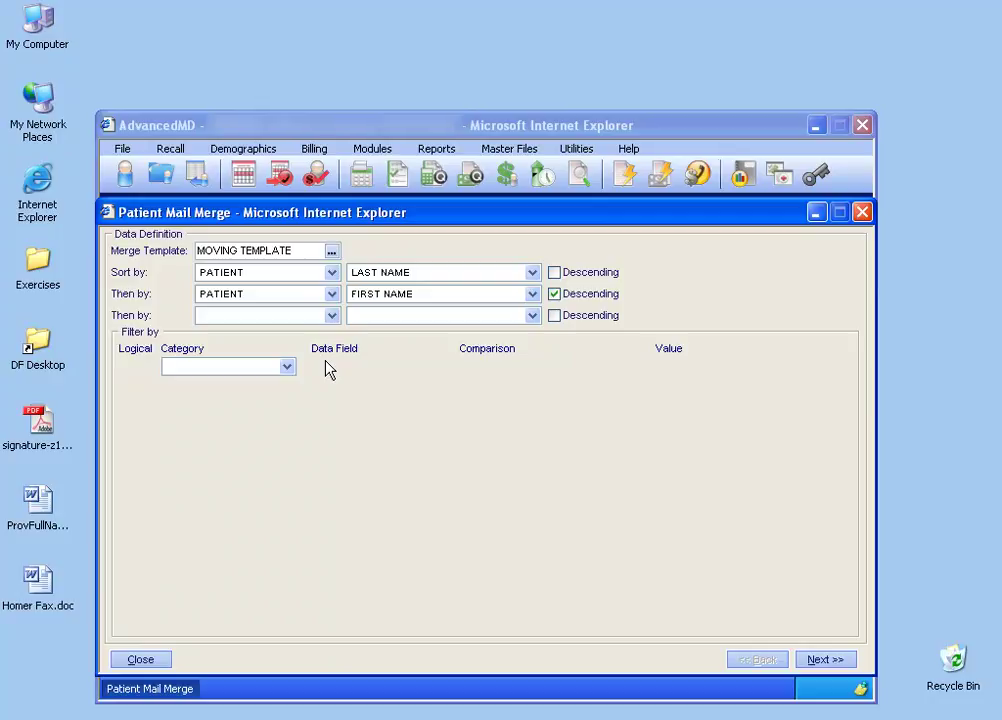
pyautogui.click(287, 367)
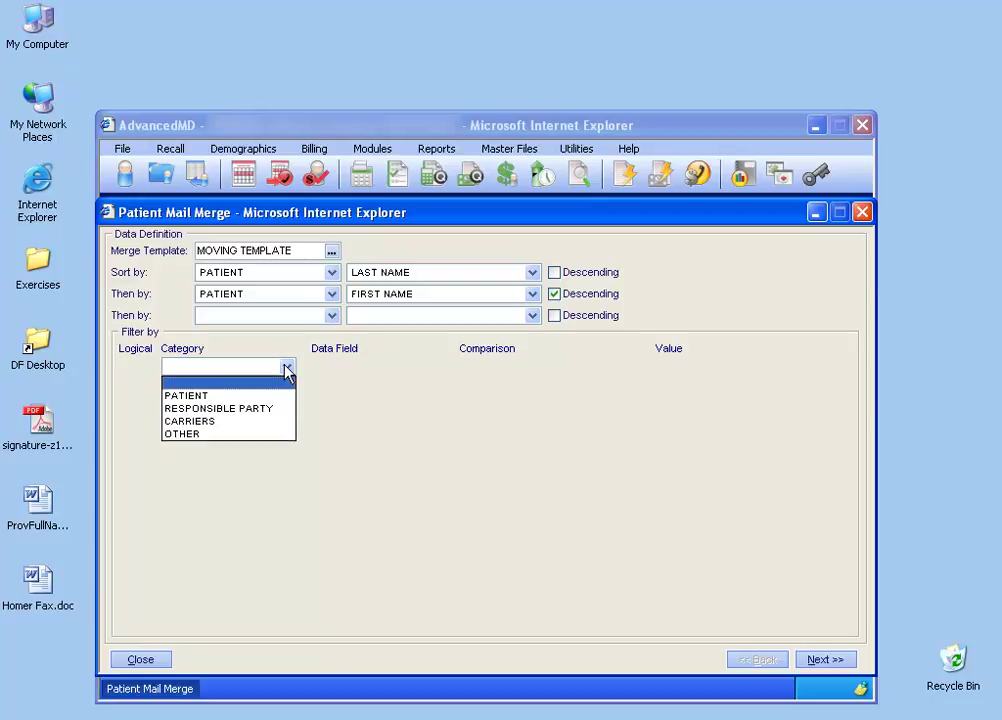
pyautogui.click(280, 395)
pyautogui.click(461, 367)
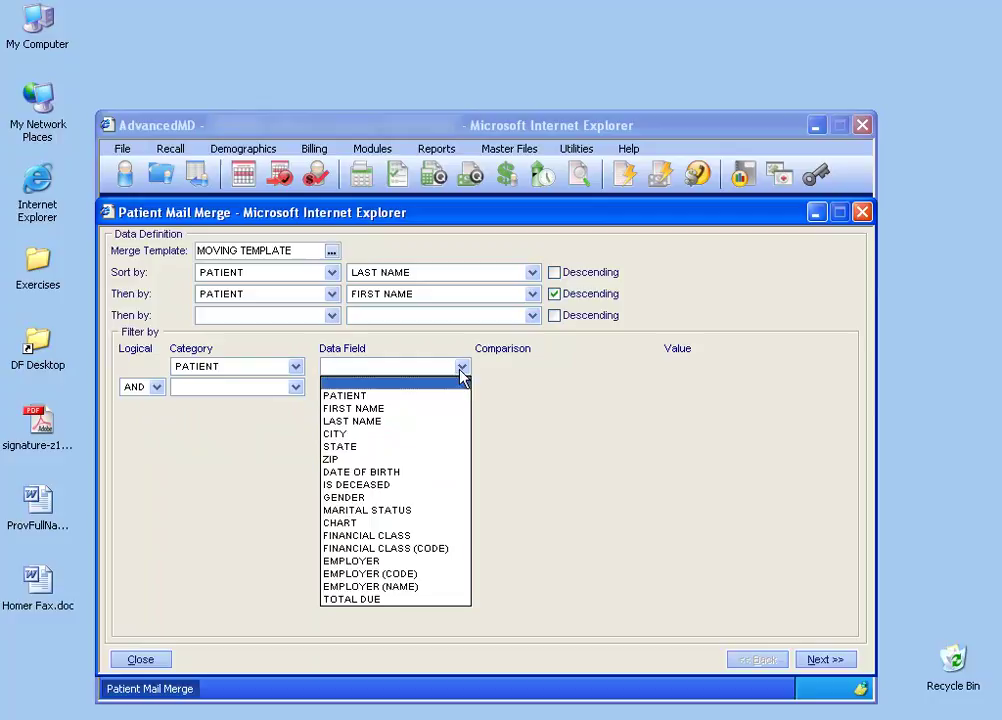
pyautogui.click(428, 452)
pyautogui.click(700, 367)
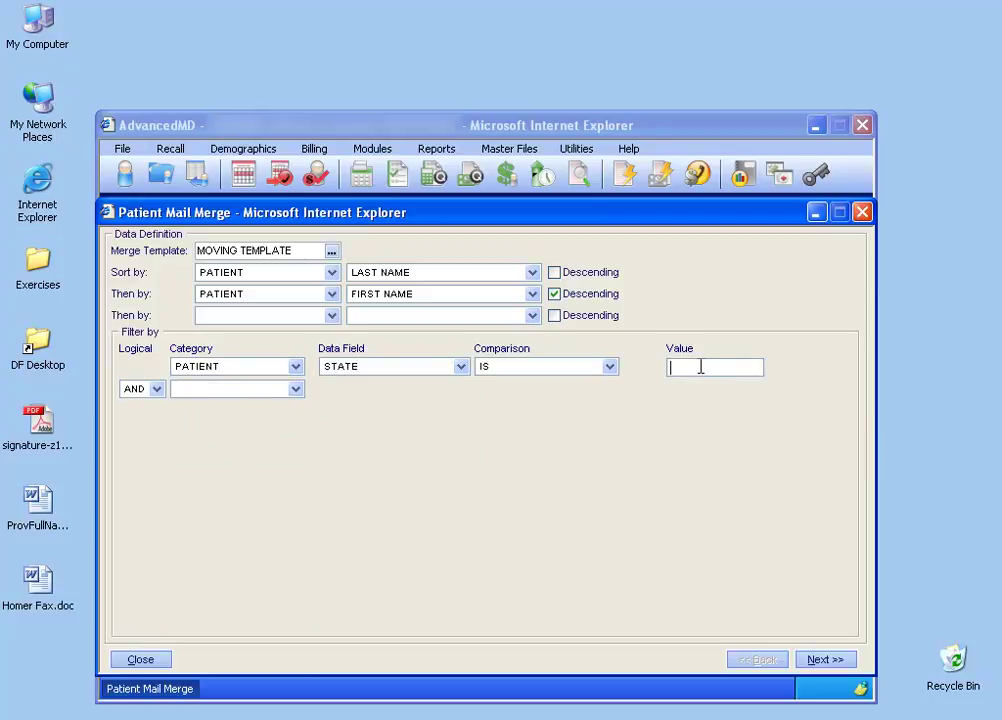
pyautogui.write('UTAH')
pyautogui.click(294, 370)
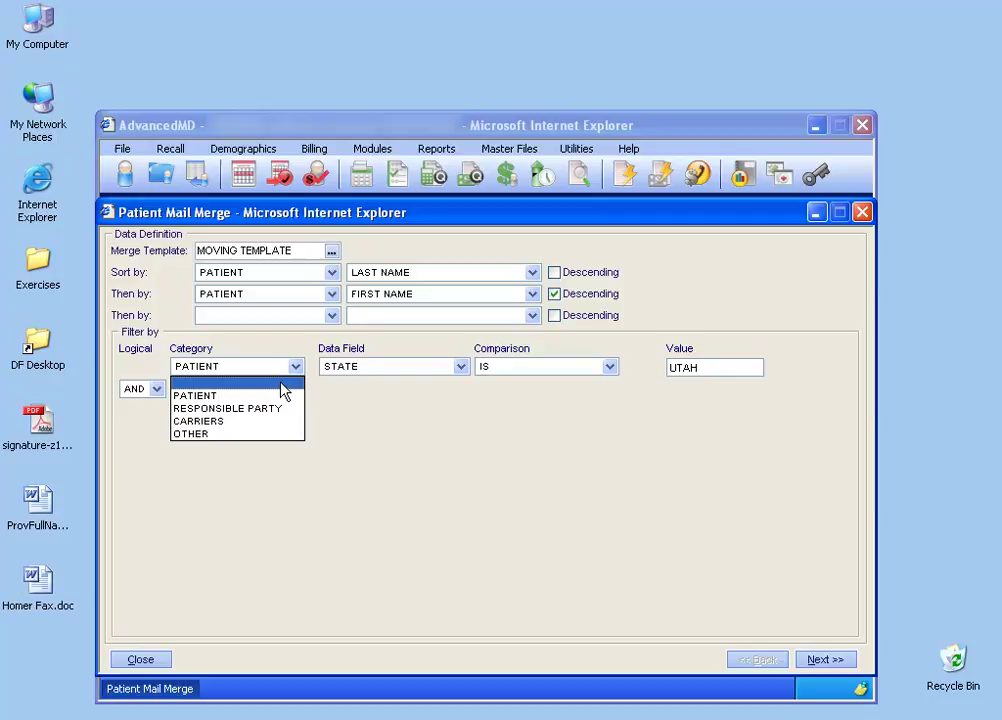
pyautogui.click(281, 383)
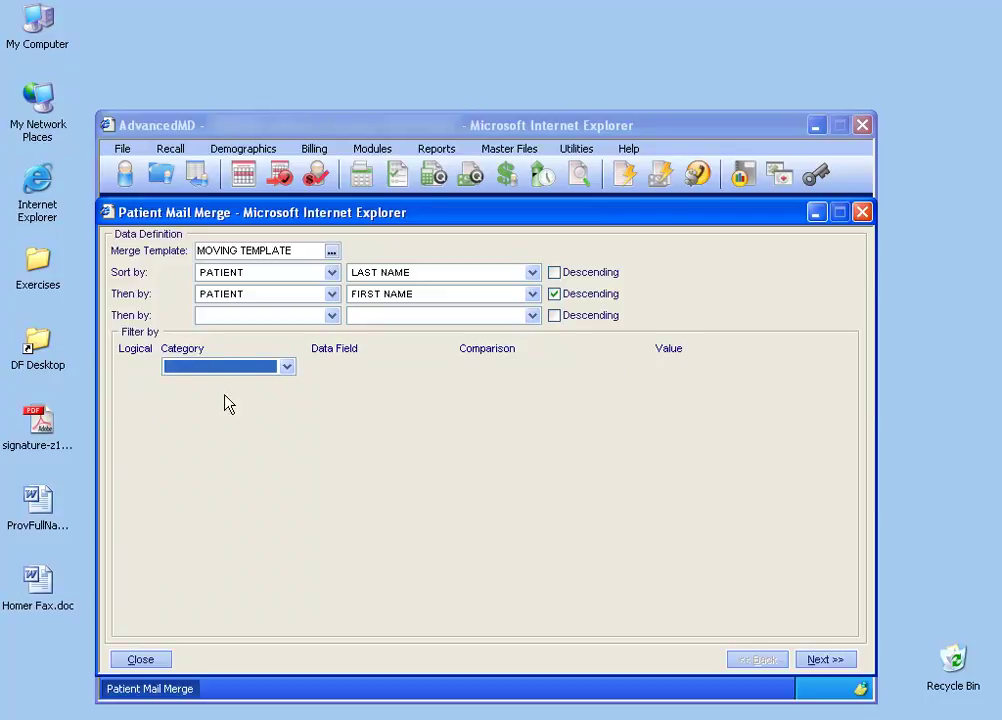
pyautogui.click(845, 665)
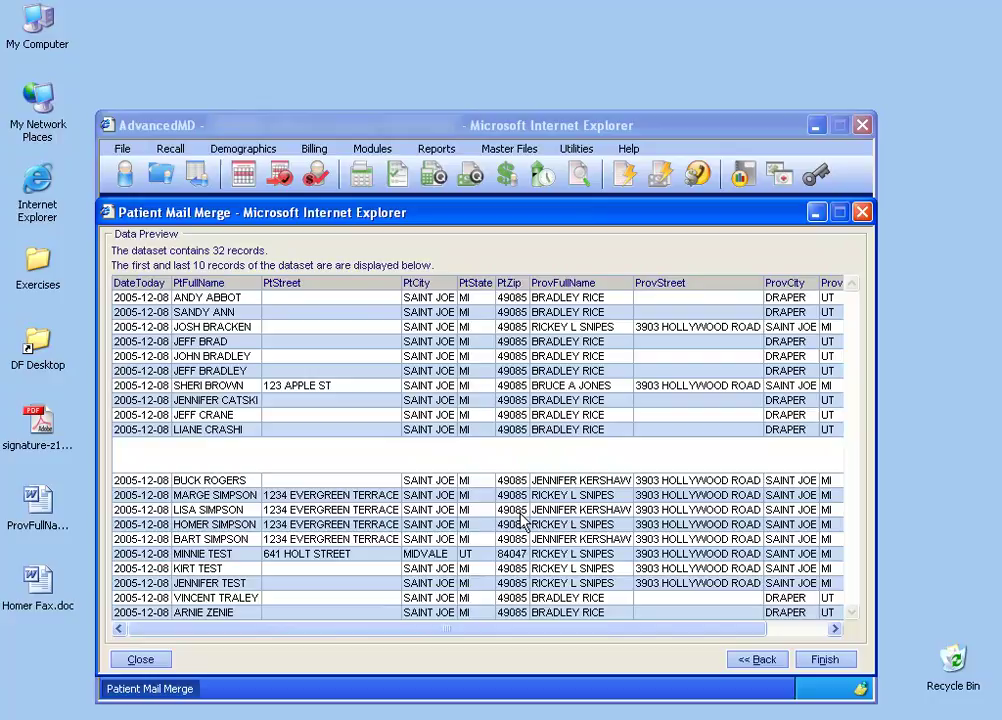
pyautogui.click(757, 659)
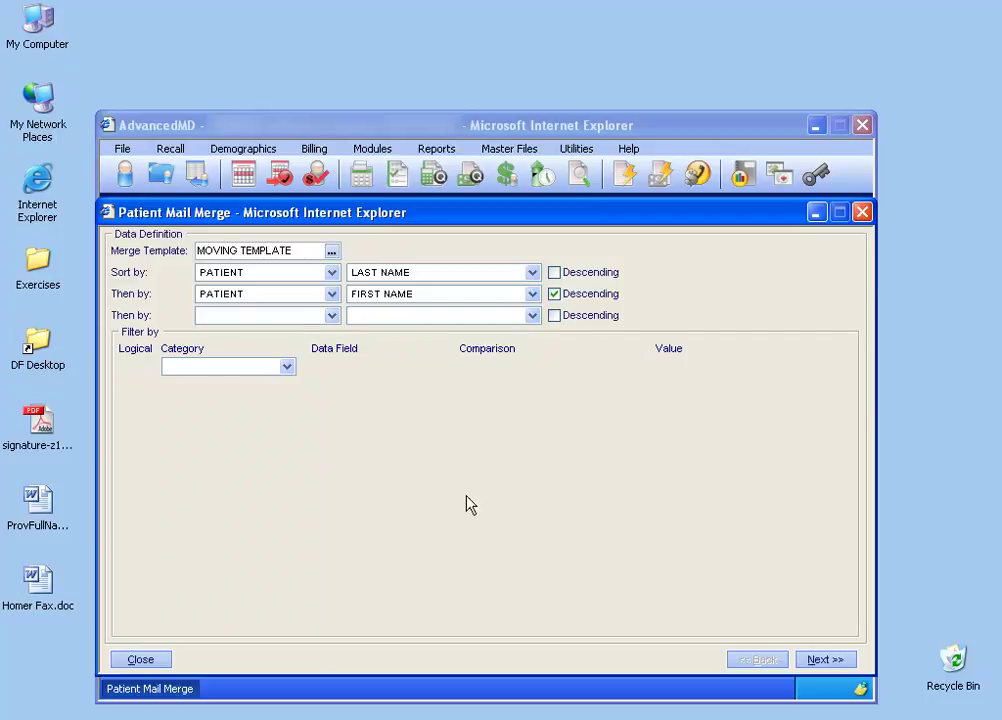
# Step: Preview the 32 merge records, then finish the merge into Word as Form Letters1
pyautogui.click(825, 662)
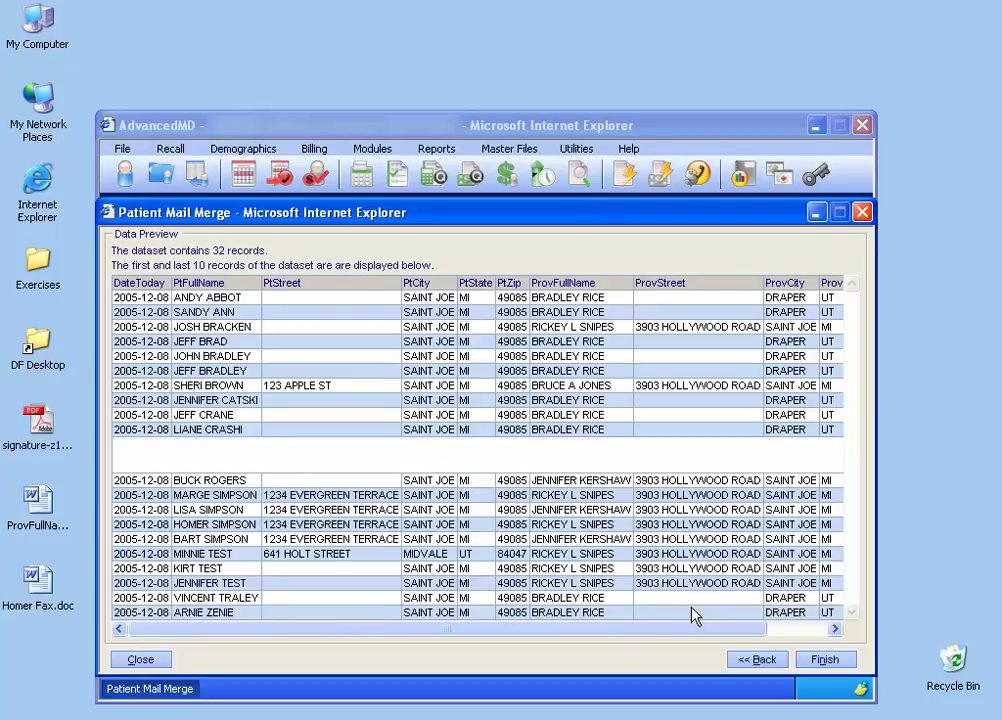
pyautogui.click(826, 660)
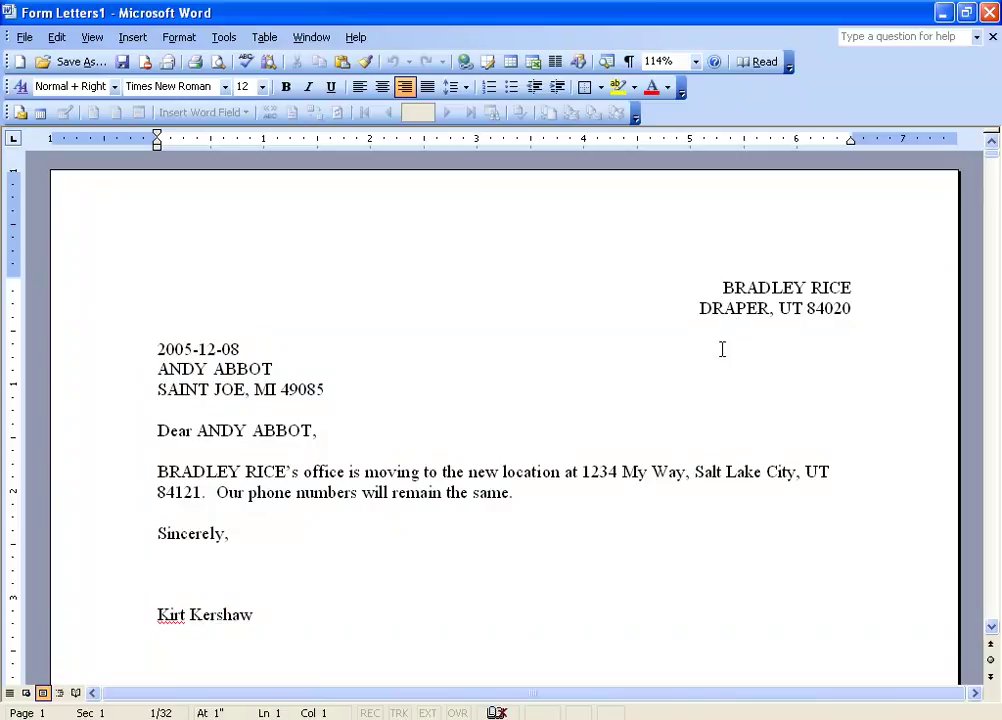
pyautogui.scroll(-1, 594, 497)
pyautogui.scroll(-13, 594, 497)
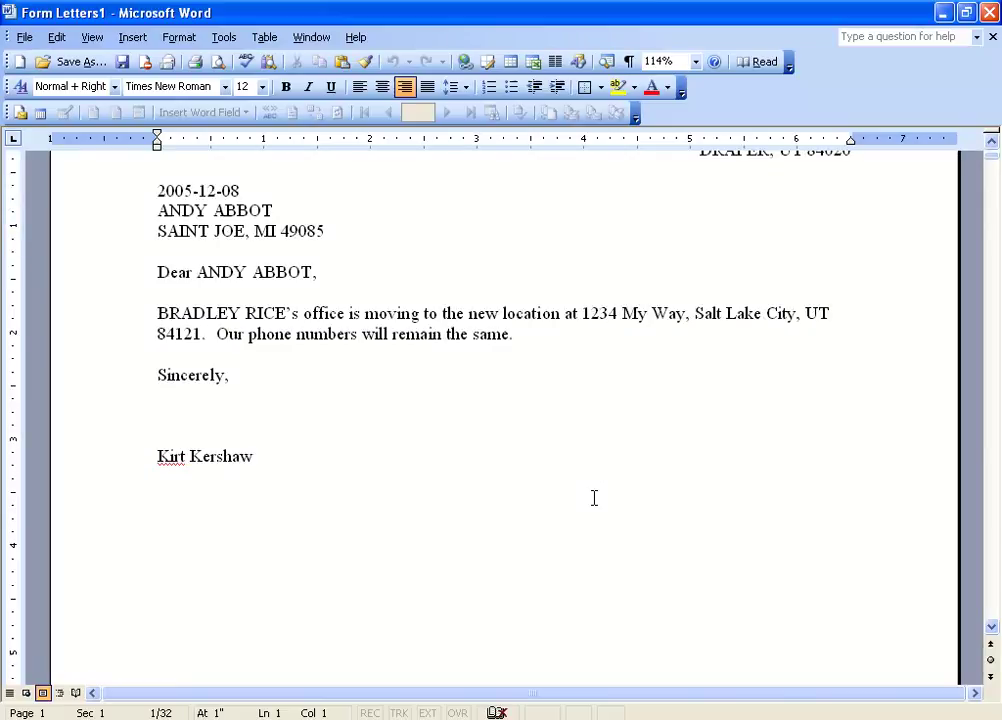
pyautogui.scroll(-12, 594, 498)
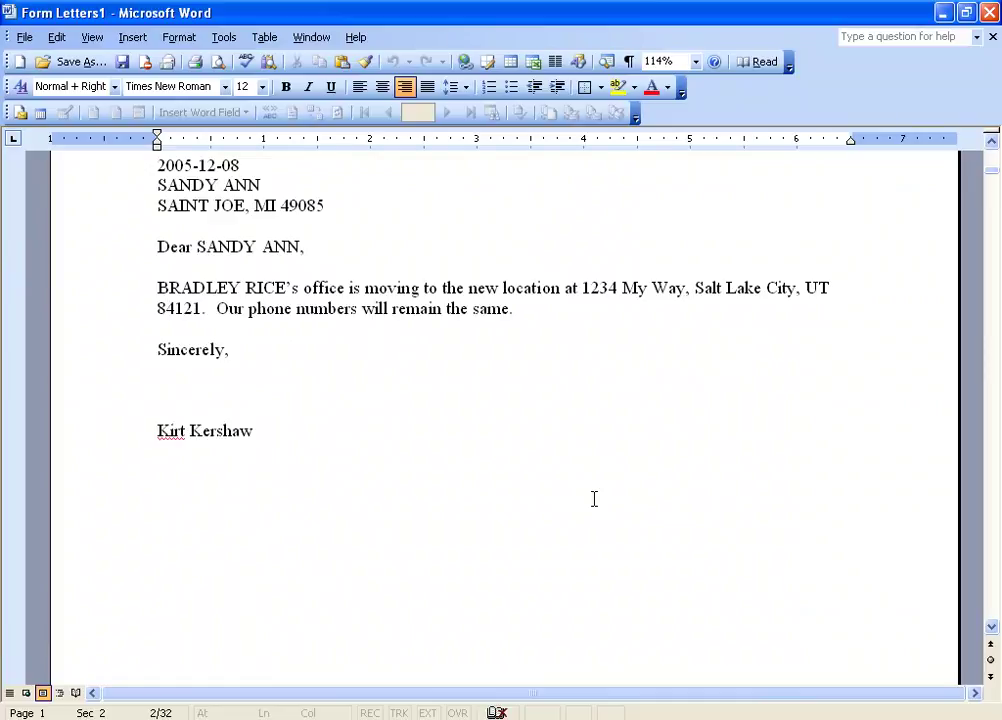
pyautogui.scroll(2, 594, 498)
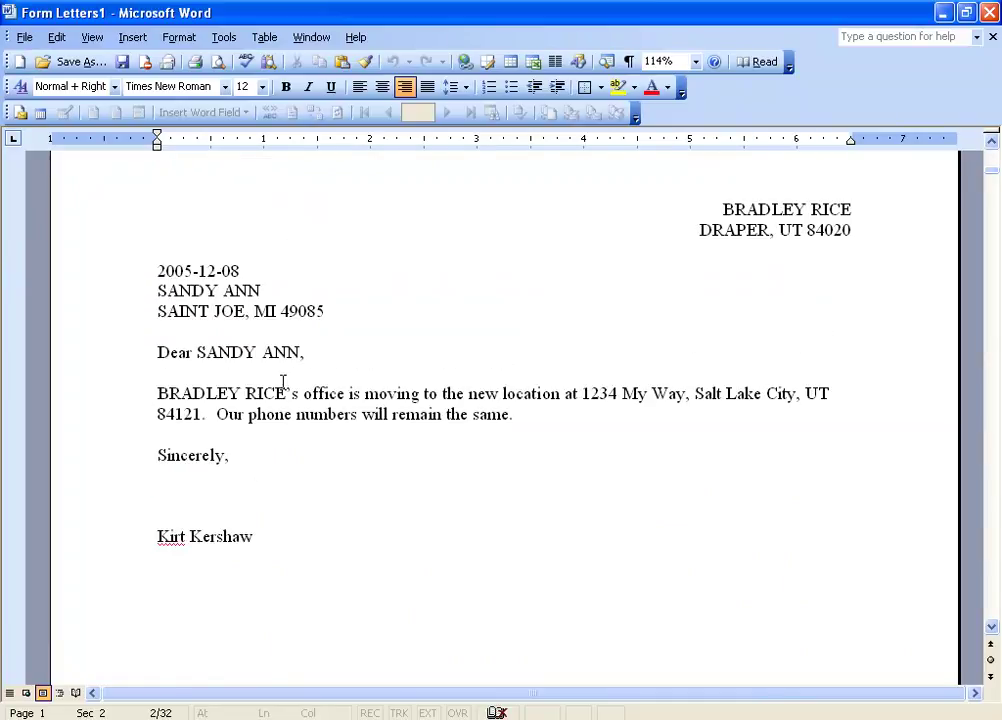
# Step: Delete the phrase 'will remain the same' from the second letter's last sentence
pyautogui.click(345, 393)
pyautogui.moveTo(509, 414); pyautogui.dragTo(365, 415)
pyautogui.press('Delete')
# Step: Add 'asdf fdsadf' after 'numbers.' and confirm the first letter is unchanged
pyautogui.click(394, 414)
pyautogui.write('asdf fdsadf')
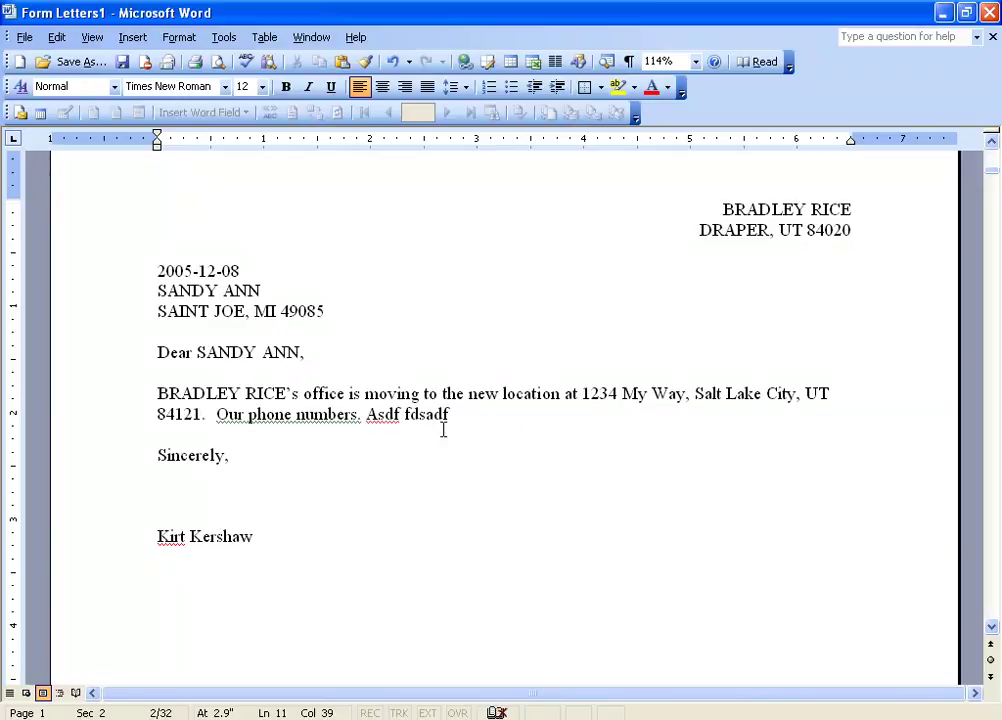
pyautogui.scroll(3, 443, 430)
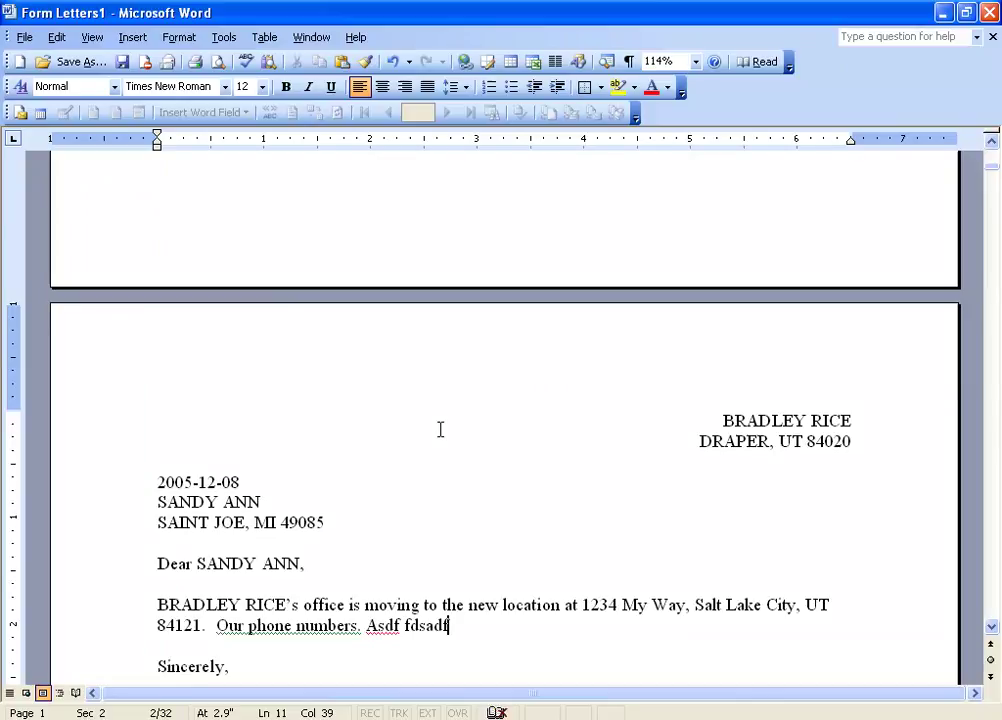
pyautogui.scroll(9, 440, 429)
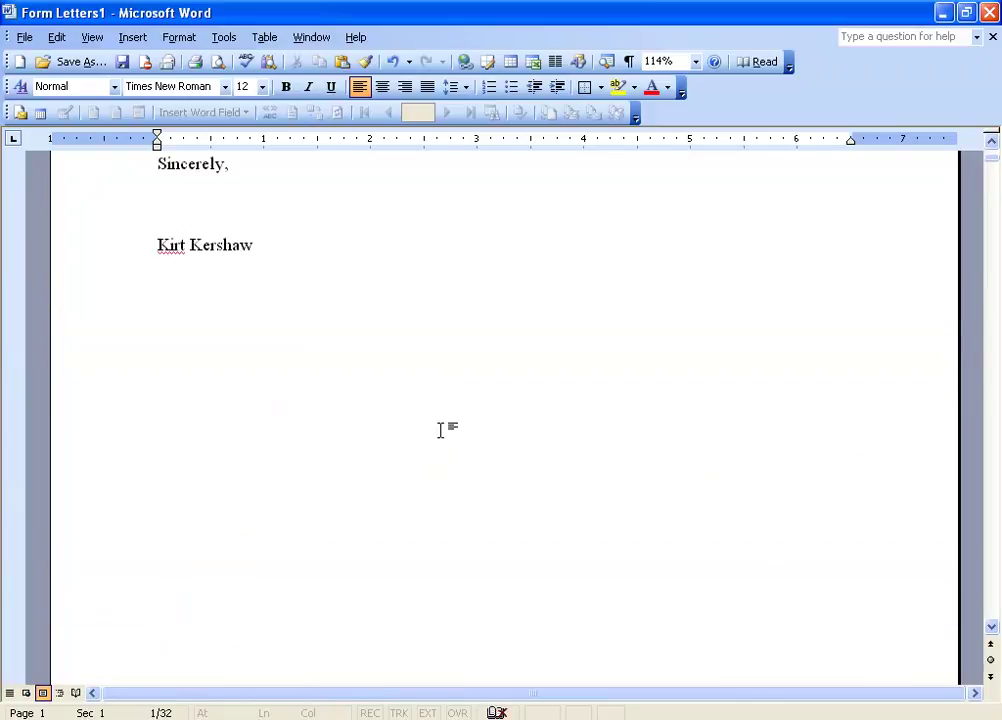
pyautogui.scroll(3, 440, 429)
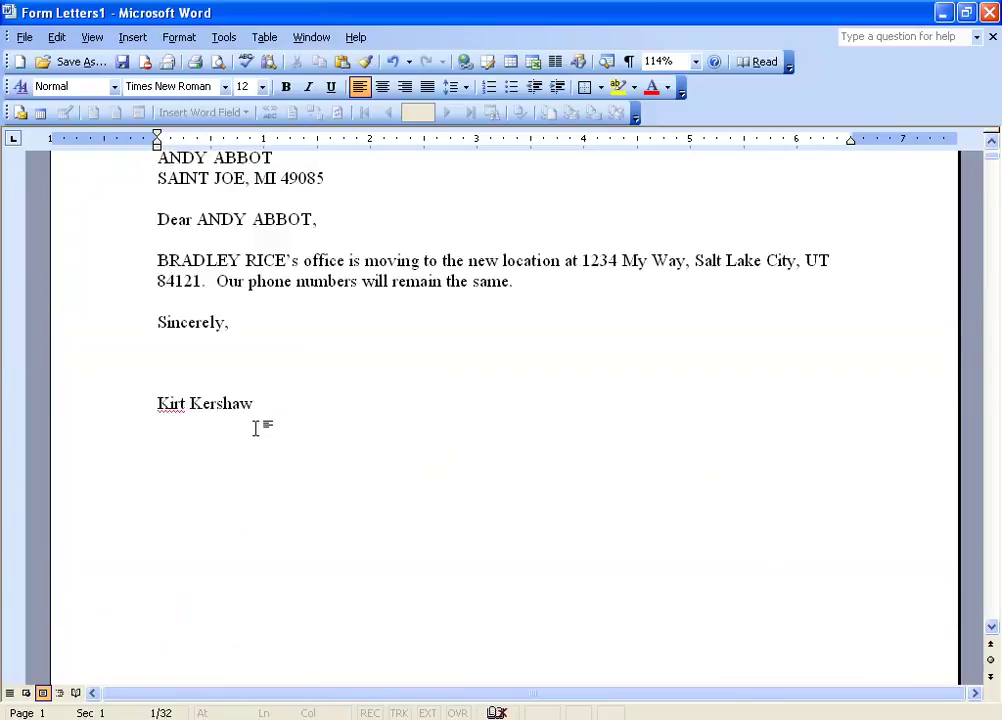